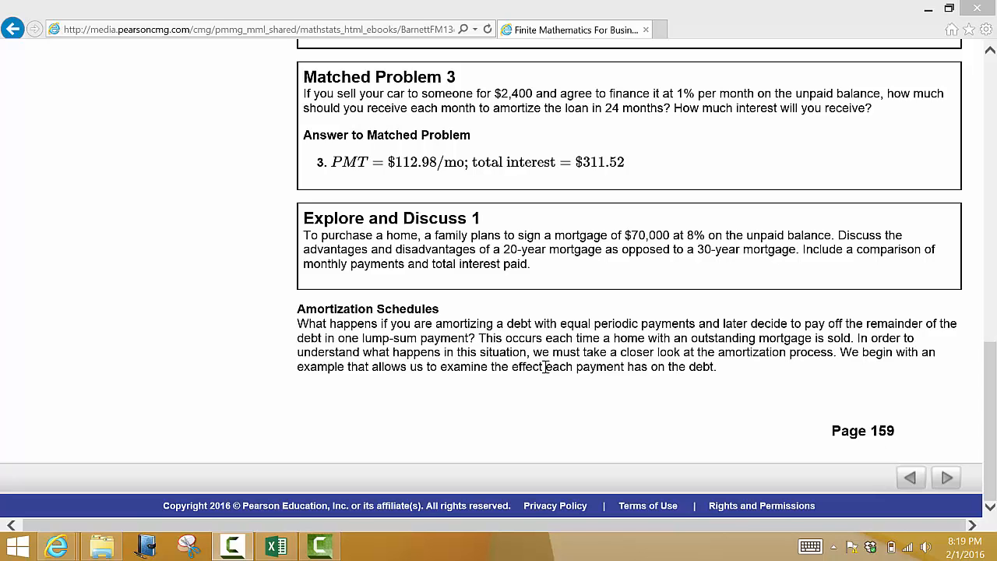
Step: Go to the textbook's next page and view Example 4 on constructing an amortization schedule
{"action": "left_click_drag", "start_coordinate": [563, 327], "coordinate": [675, 325]}
{"action": "left_click", "coordinate": [732, 389]}
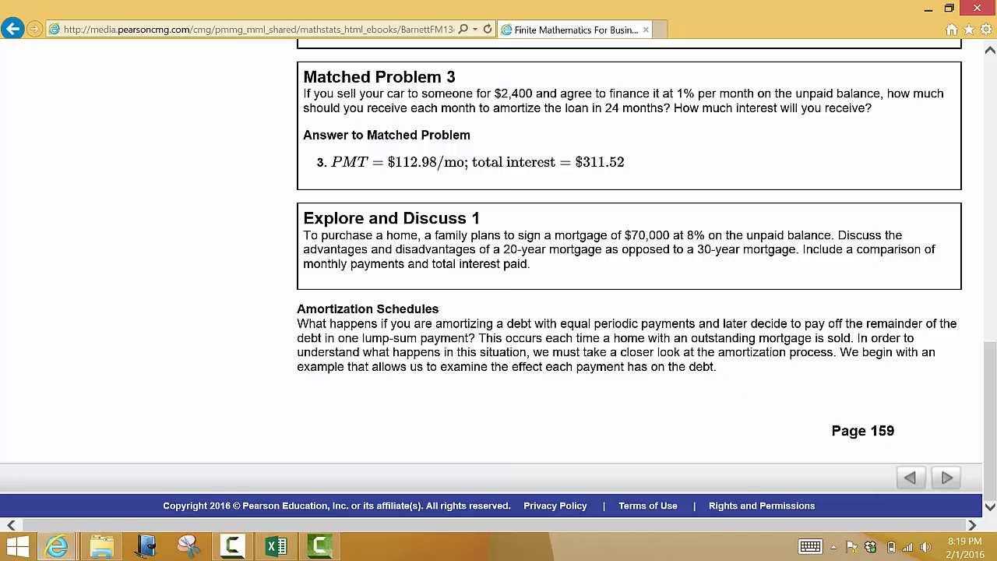
{"action": "left_click", "coordinate": [946, 479]}
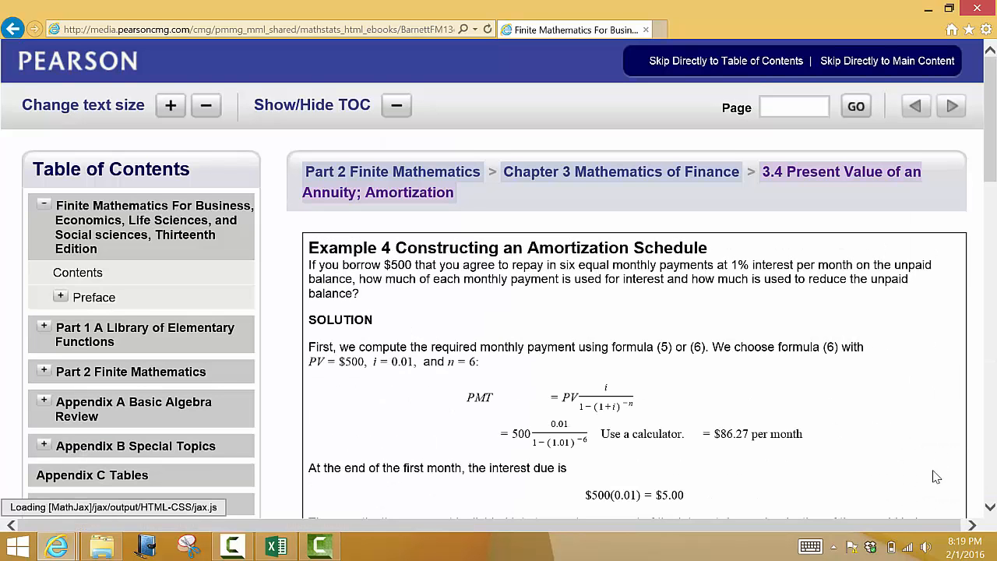
{"action": "scroll", "coordinate": [694, 384], "scroll_direction": "down", "scroll_amount": 1}
{"action": "scroll", "coordinate": [696, 386], "scroll_direction": "down", "scroll_amount": 1}
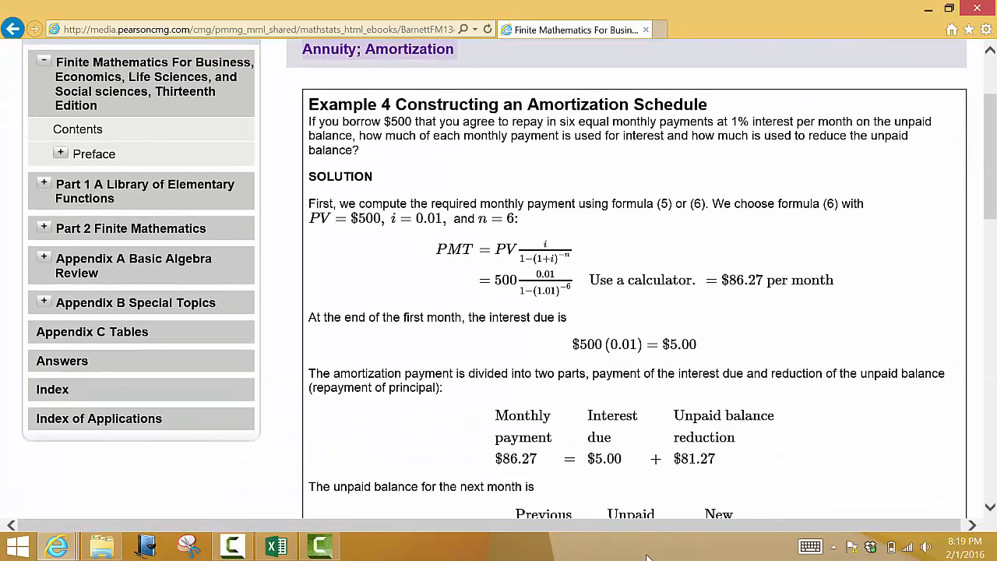
{"action": "left_click_drag", "start_coordinate": [674, 523], "coordinate": [716, 528]}
{"action": "scroll", "coordinate": [709, 410], "scroll_direction": "down", "scroll_amount": 1}
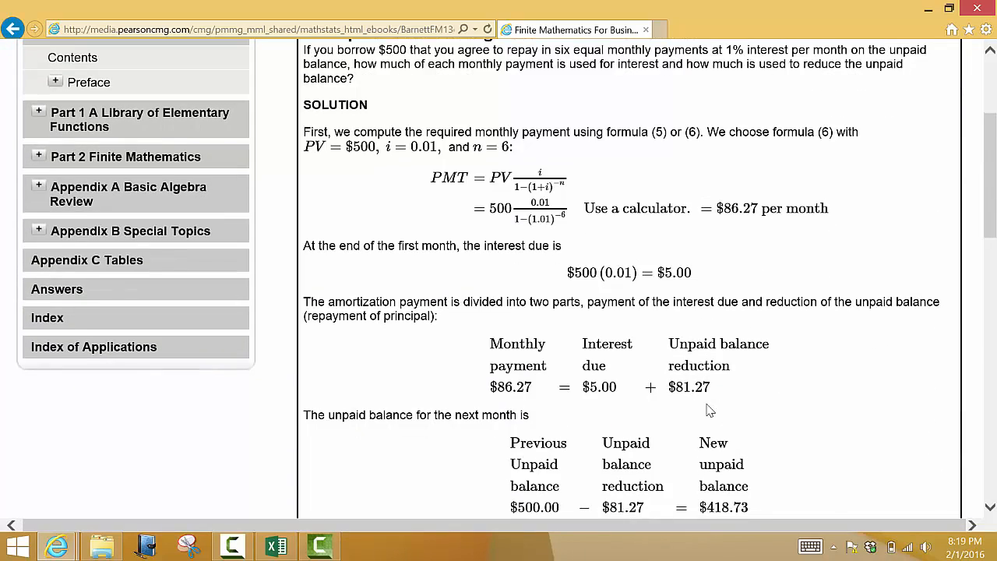
{"action": "scroll", "coordinate": [709, 412], "scroll_direction": "up", "scroll_amount": 1}
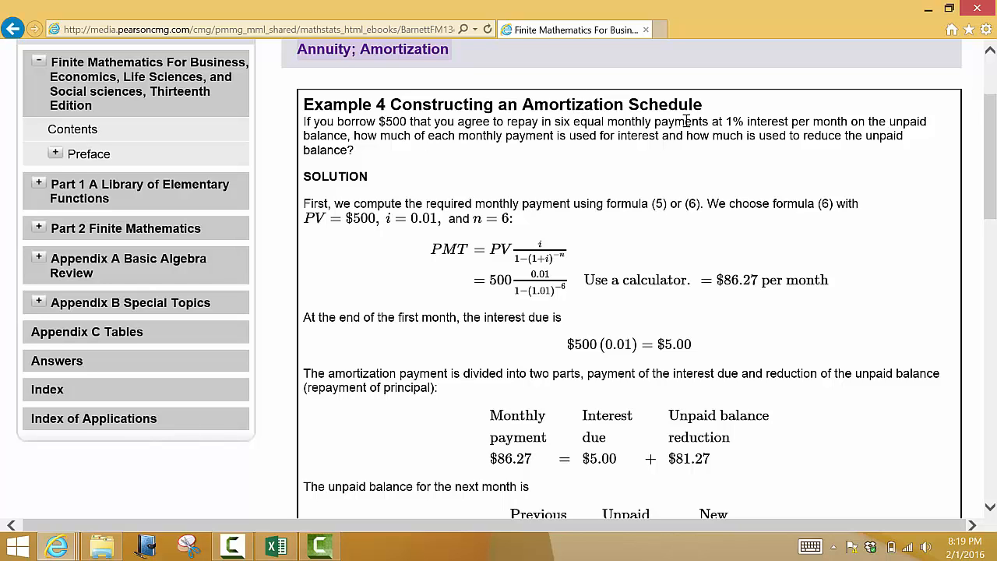
Step: Examine Example 4's loan amount and monthly interest rate, and the values given for the payment formula
{"action": "left_click_drag", "start_coordinate": [725, 122], "coordinate": [848, 125]}
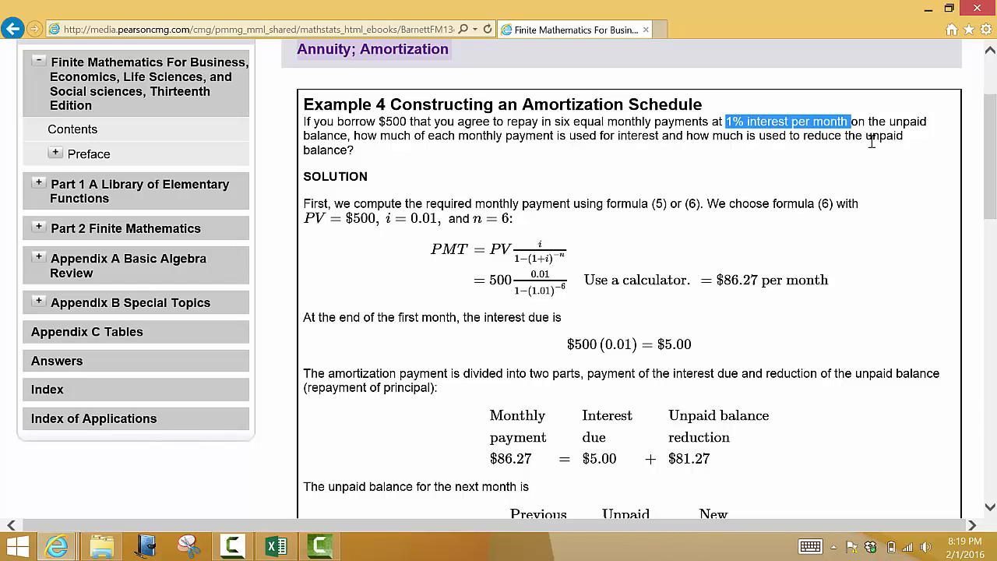
{"action": "left_click", "coordinate": [483, 191]}
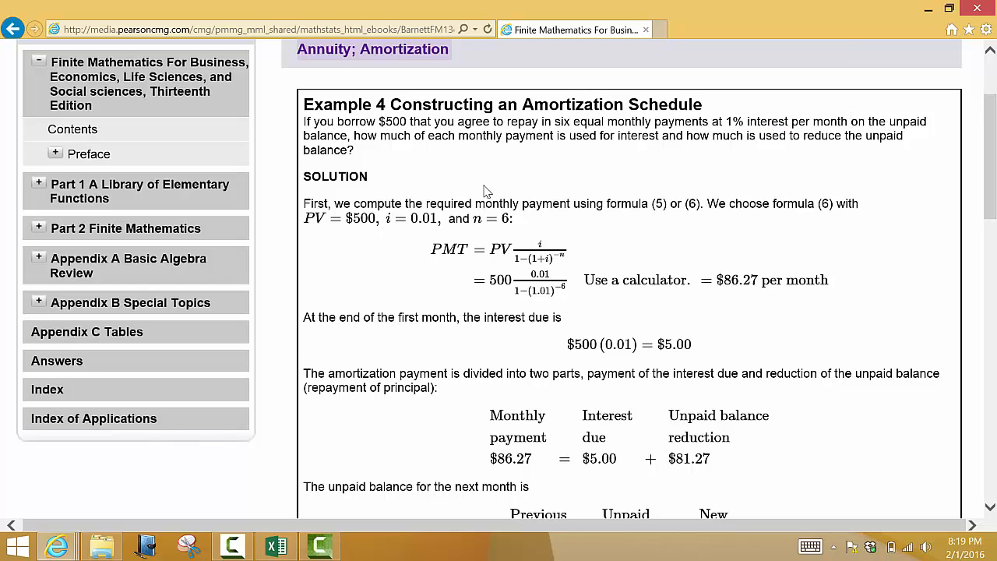
{"action": "double_click", "coordinate": [383, 122]}
{"action": "left_click", "coordinate": [423, 140]}
{"action": "left_click_drag", "start_coordinate": [386, 219], "coordinate": [438, 221]}
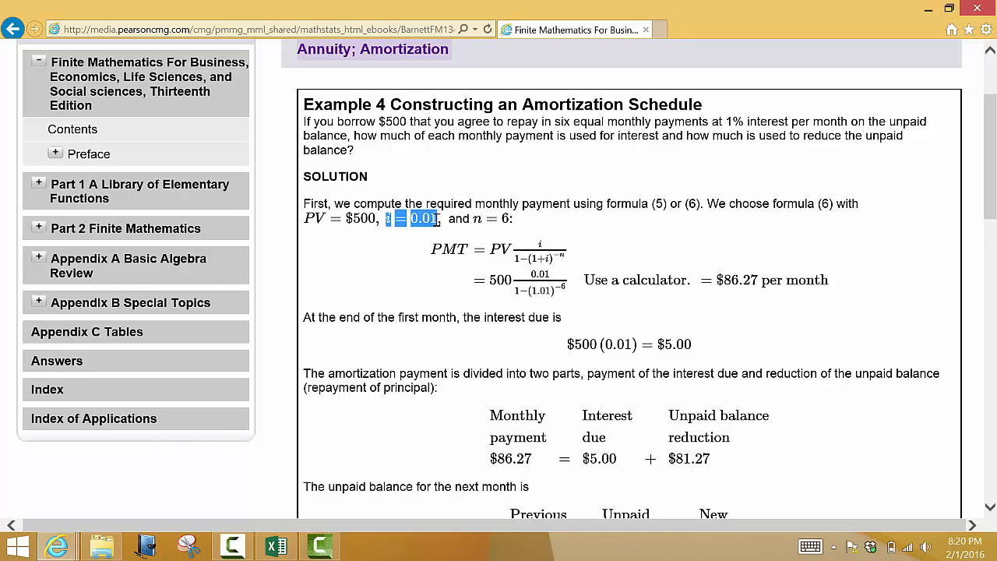
{"action": "left_click", "coordinate": [397, 243]}
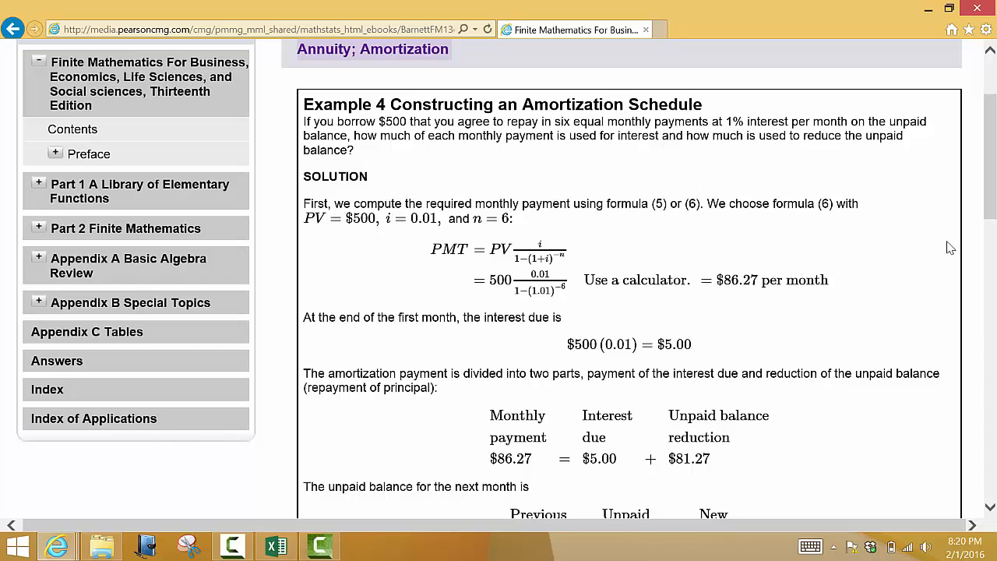
Step: Examine how the interest due at the end of the first month is calculated on the unpaid balance
{"action": "scroll", "coordinate": [989, 187], "scroll_direction": "down", "scroll_amount": 1}
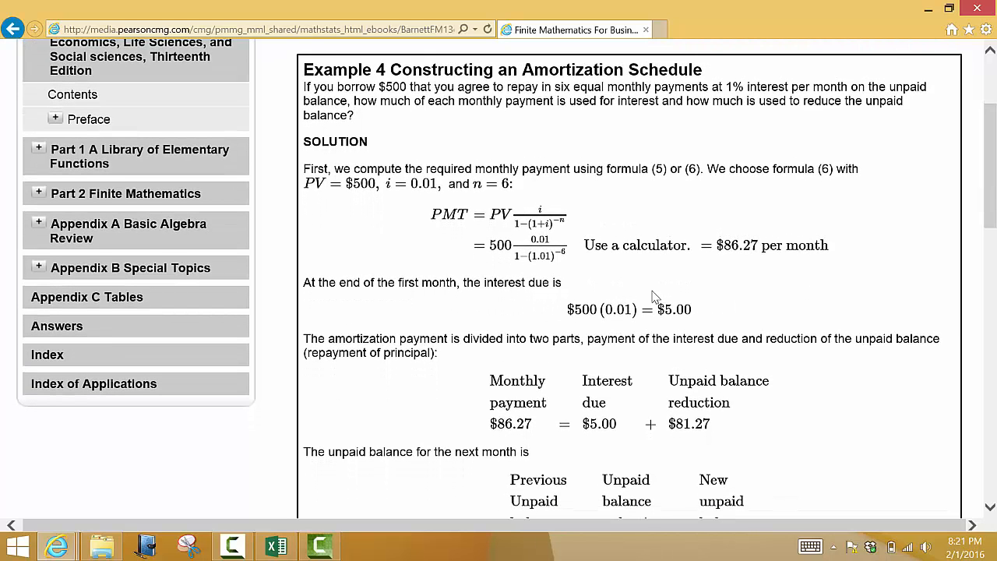
{"action": "scroll", "coordinate": [657, 289], "scroll_direction": "up", "scroll_amount": 2}
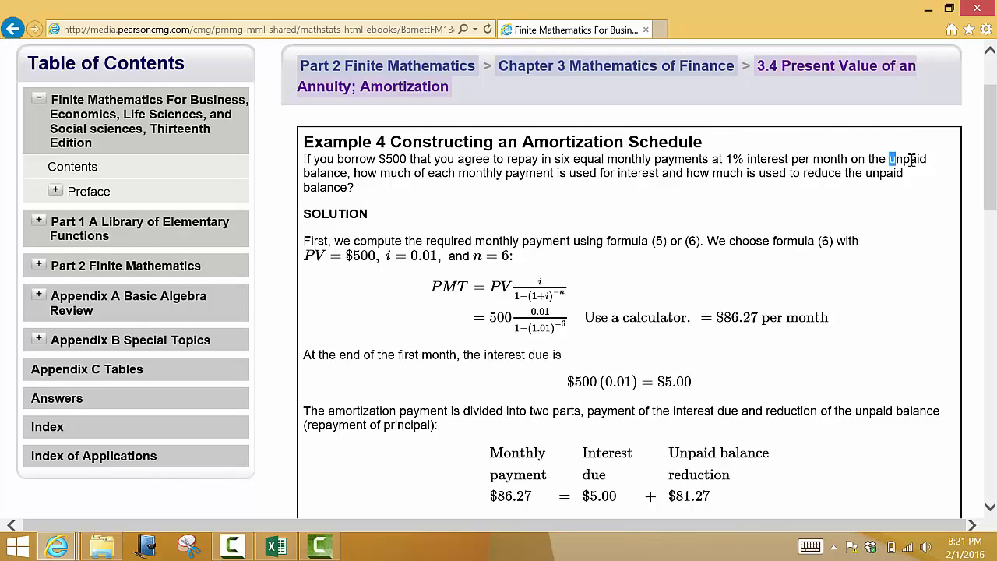
{"action": "left_click_drag", "start_coordinate": [888, 159], "coordinate": [344, 180]}
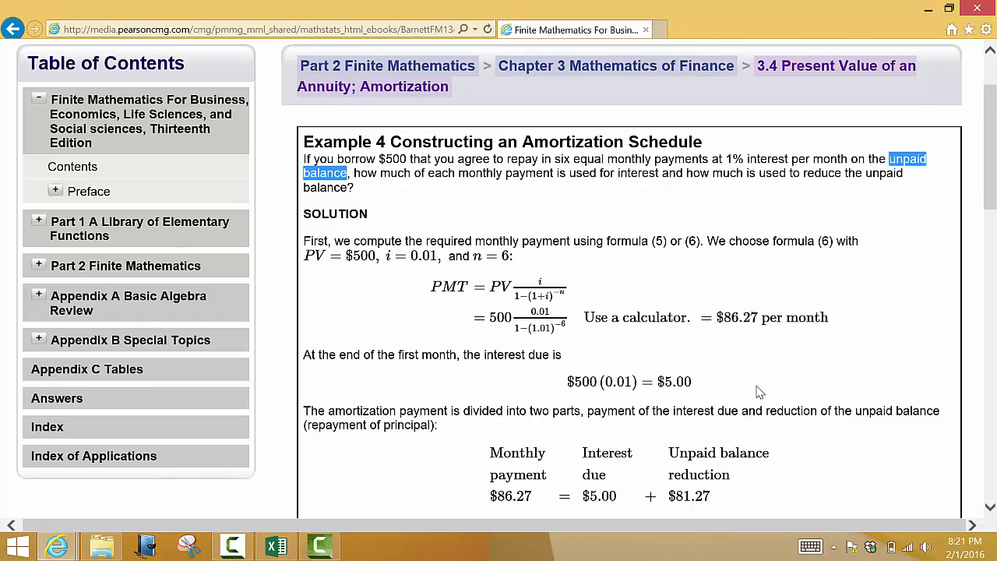
{"action": "left_click", "coordinate": [749, 390]}
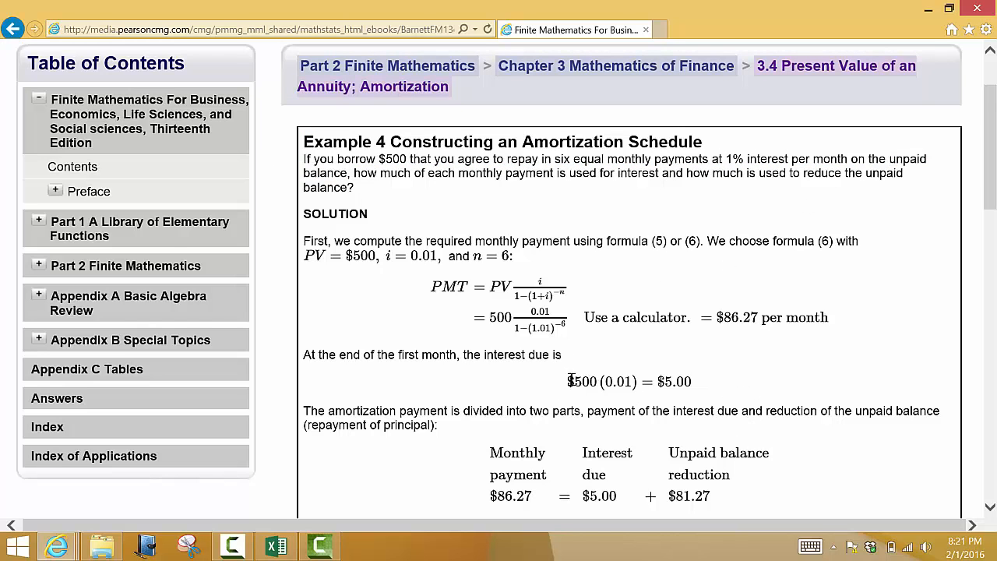
{"action": "double_click", "coordinate": [574, 380]}
{"action": "left_click", "coordinate": [602, 360]}
{"action": "scroll", "coordinate": [728, 381], "scroll_direction": "down", "scroll_amount": 1}
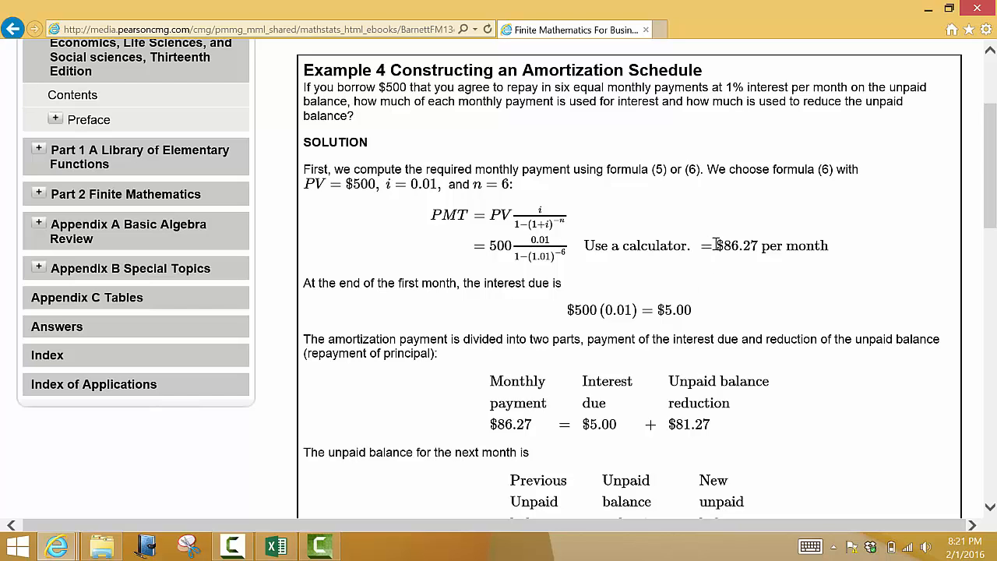
Step: Examine how the first monthly payment is divided into interest due and unpaid balance reduction
{"action": "left_click_drag", "start_coordinate": [715, 245], "coordinate": [822, 257]}
{"action": "left_click", "coordinate": [790, 296]}
{"action": "scroll", "coordinate": [729, 418], "scroll_direction": "down", "scroll_amount": 2}
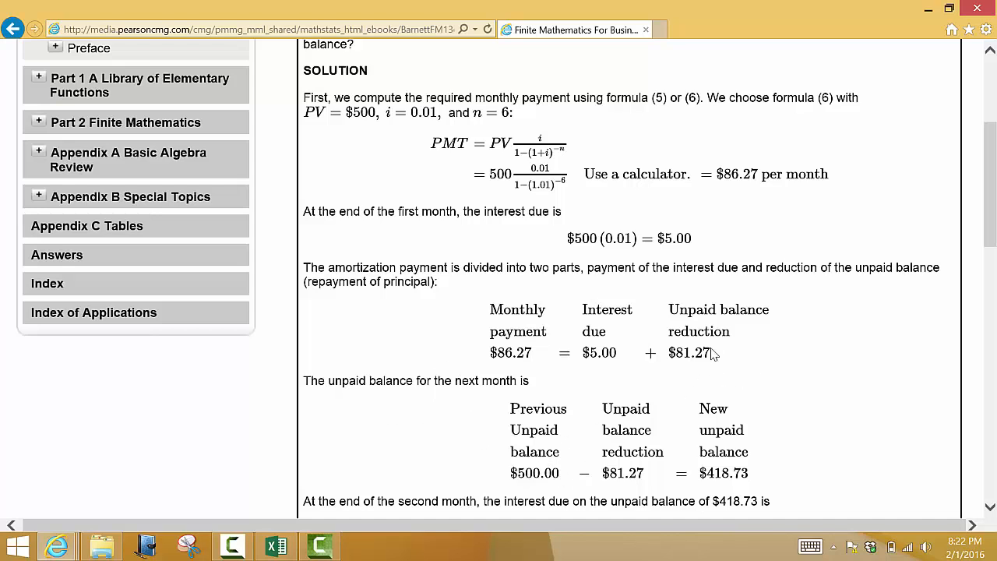
{"action": "left_click_drag", "start_coordinate": [671, 352], "coordinate": [712, 354]}
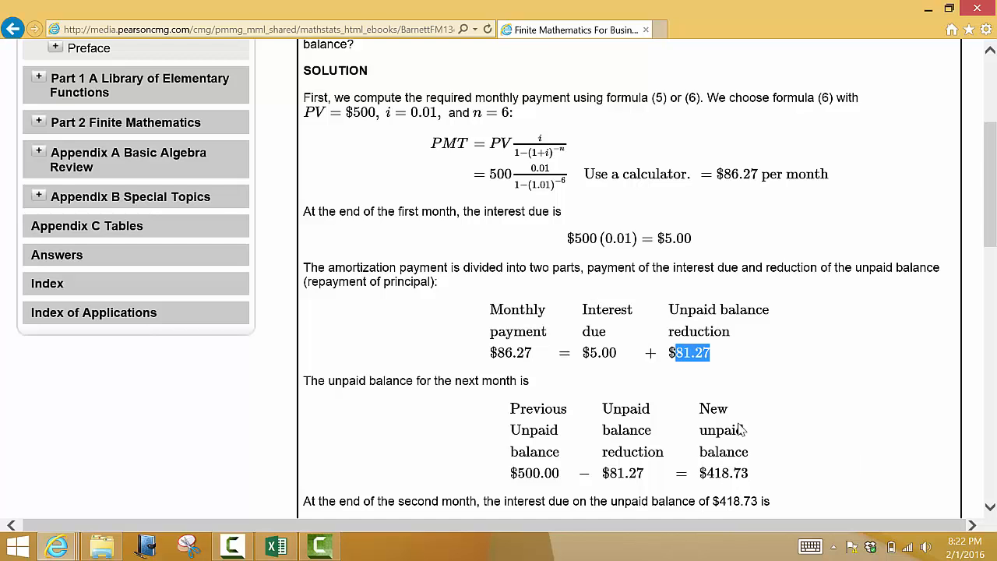
{"action": "left_click", "coordinate": [586, 353]}
{"action": "left_click_drag", "start_coordinate": [586, 353], "coordinate": [617, 355]}
{"action": "left_click", "coordinate": [794, 398]}
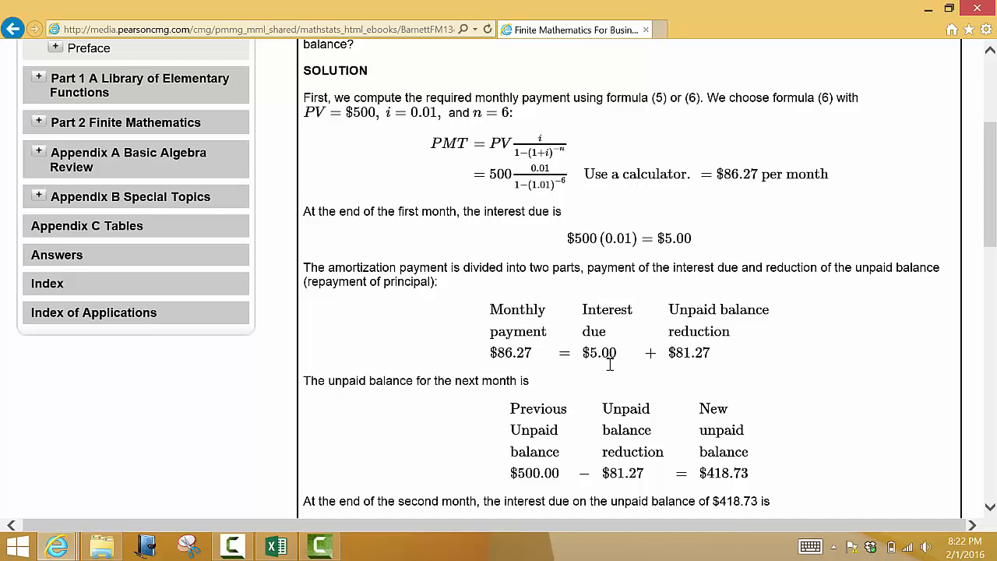
Step: Examine the second month's interest calculation and the resulting unpaid balance for the third month
{"action": "scroll", "coordinate": [927, 433], "scroll_direction": "down", "scroll_amount": 3}
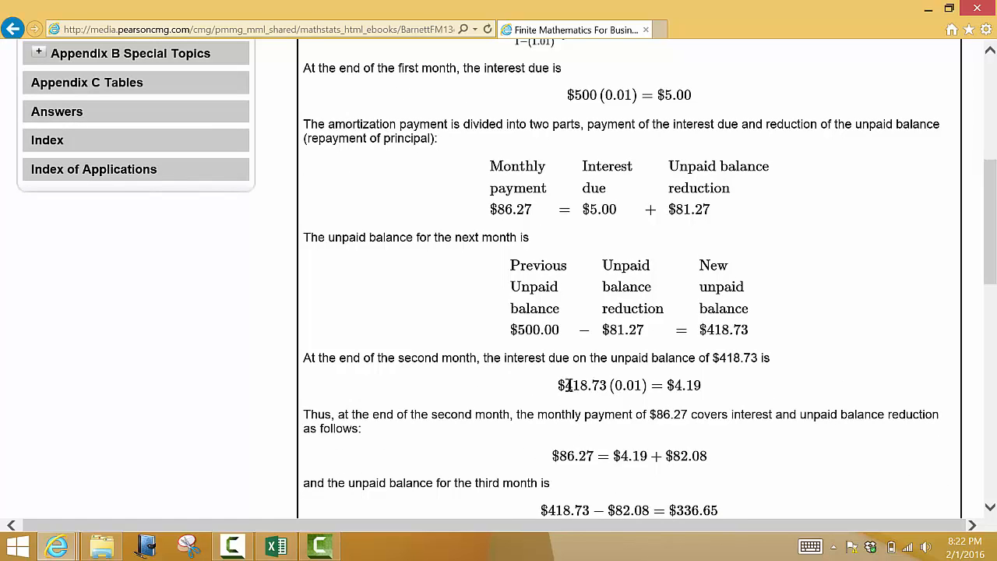
{"action": "left_click_drag", "start_coordinate": [569, 385], "coordinate": [639, 385]}
{"action": "left_click", "coordinate": [723, 395]}
{"action": "scroll", "coordinate": [756, 441], "scroll_direction": "down", "scroll_amount": 2}
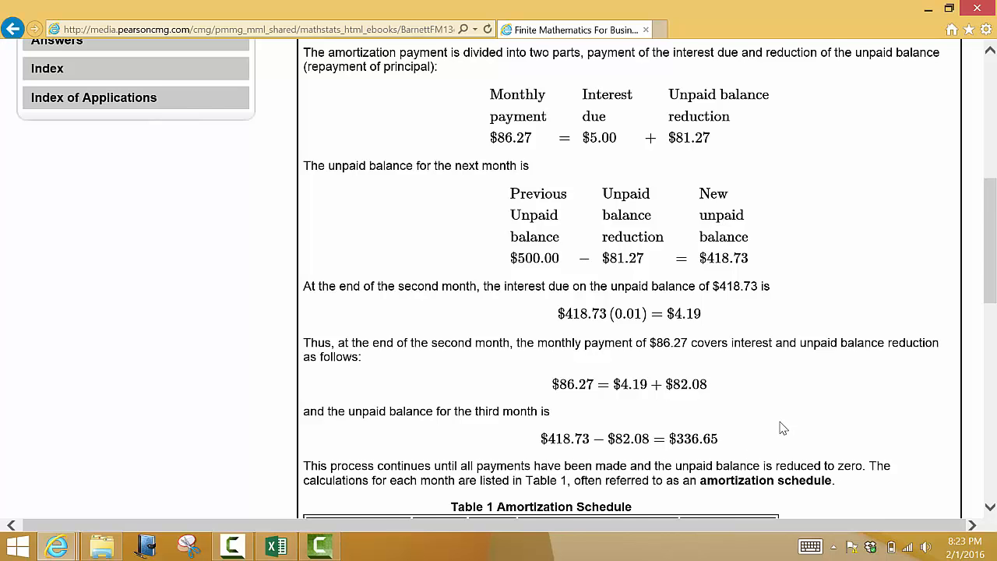
Step: Examine Table 1 Amortization Schedule, comparing interest with unpaid balance reduction for the first three payments
{"action": "scroll", "coordinate": [781, 425], "scroll_direction": "down", "scroll_amount": 2}
{"action": "scroll", "coordinate": [783, 424], "scroll_direction": "down", "scroll_amount": 2}
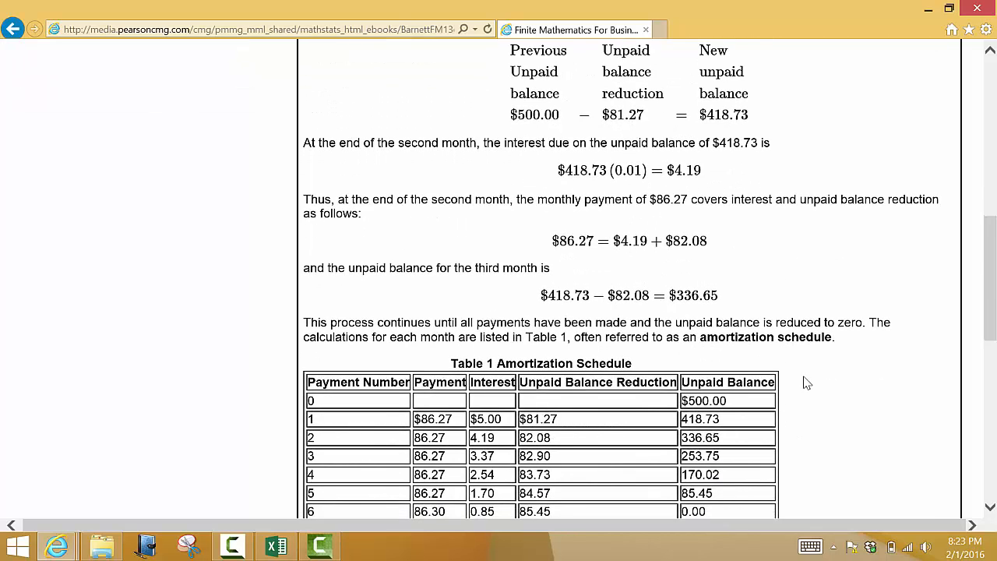
{"action": "scroll", "coordinate": [806, 377], "scroll_direction": "down", "scroll_amount": 2}
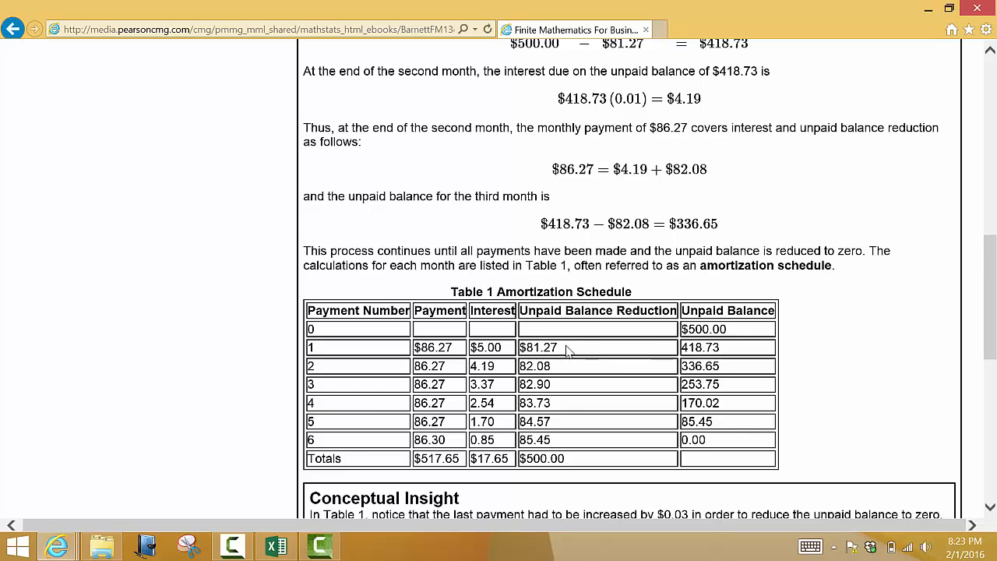
{"action": "left_click_drag", "start_coordinate": [569, 351], "coordinate": [442, 352]}
{"action": "left_click_drag", "start_coordinate": [560, 366], "coordinate": [473, 369]}
{"action": "left_click_drag", "start_coordinate": [564, 390], "coordinate": [470, 389]}
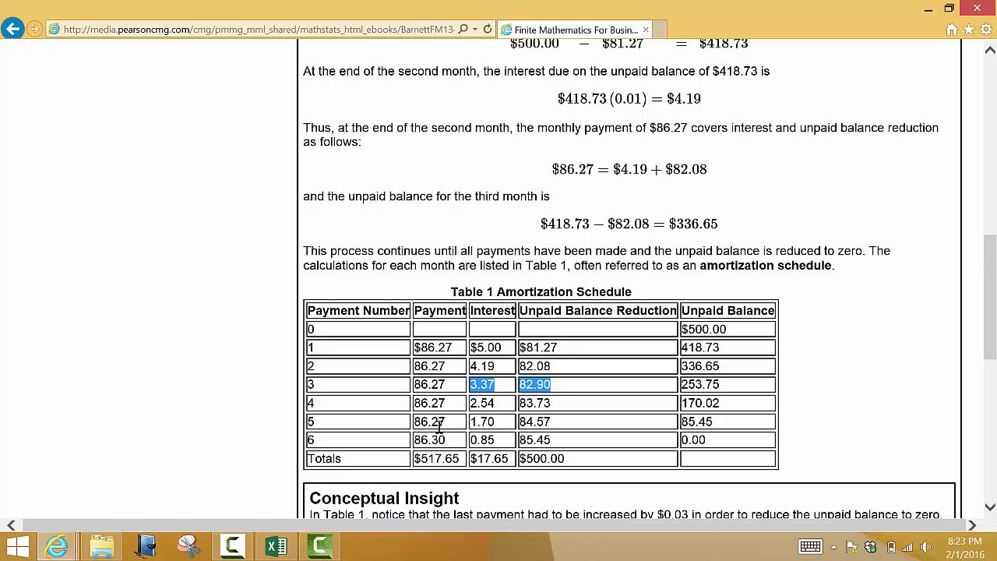
{"action": "left_click", "coordinate": [623, 412]}
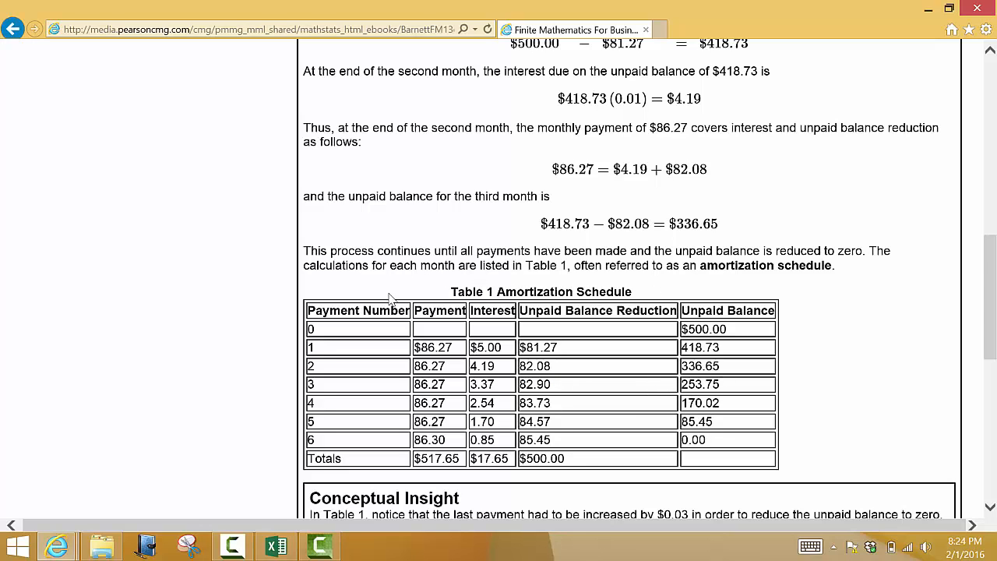
{"action": "left_click_drag", "start_coordinate": [308, 310], "coordinate": [913, 371]}
{"action": "left_click", "coordinate": [912, 371]}
Step: Switch to the Amortization Schedule workbook in Excel and review payment numbers 0 to 6 in the second table
{"action": "key", "text": "alt+Tab"}
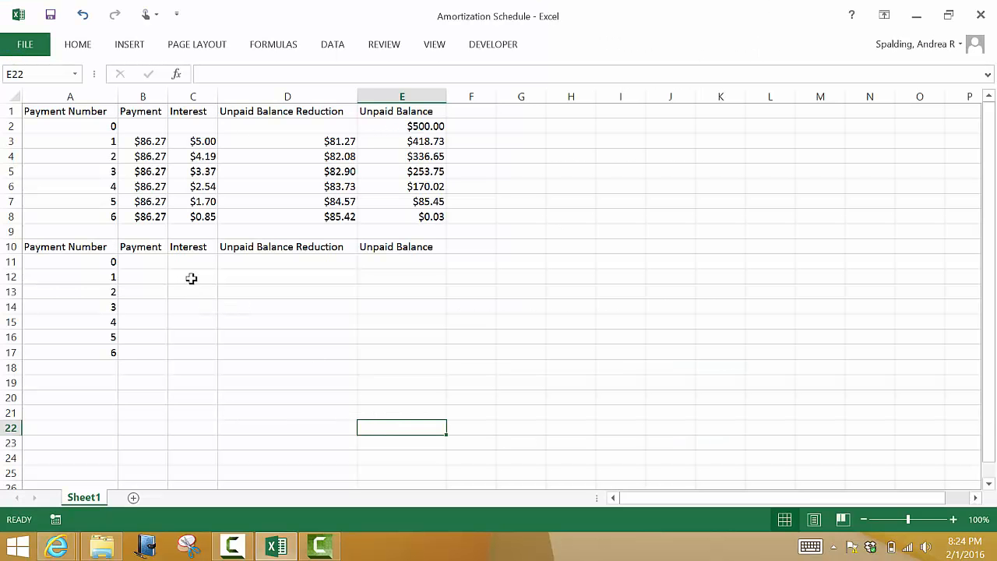
{"action": "left_click", "coordinate": [85, 261]}
{"action": "left_click_drag", "start_coordinate": [85, 261], "coordinate": [83, 350]}
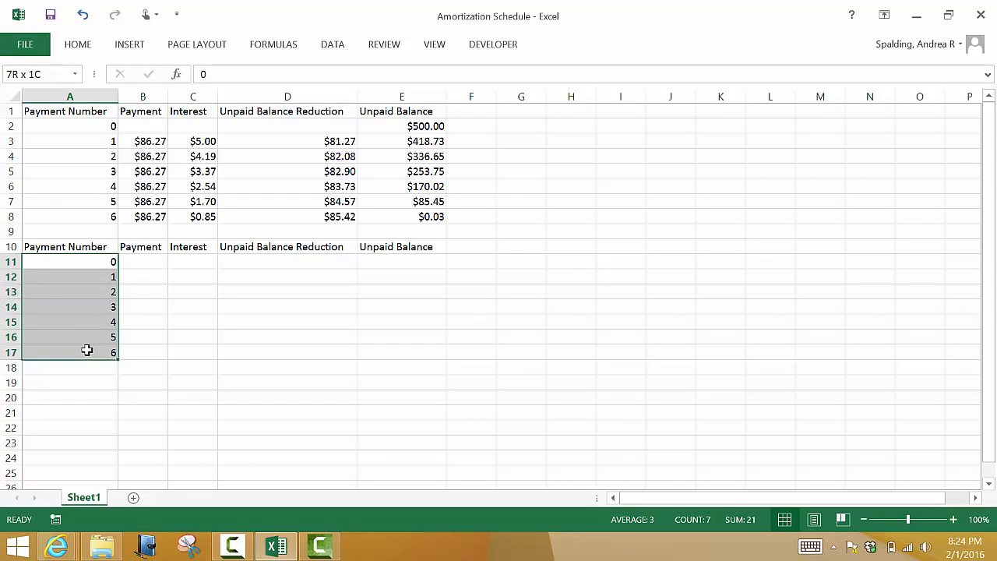
{"action": "left_click", "coordinate": [160, 311]}
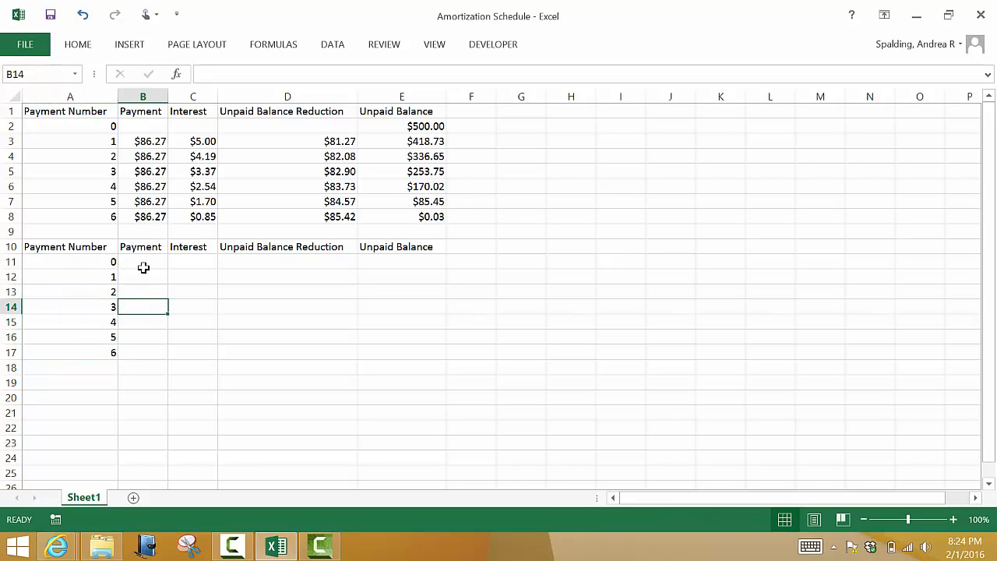
Step: Enter 500 in cell E11 as the unpaid balance for payment 0 in the second table
{"action": "left_click", "coordinate": [402, 263]}
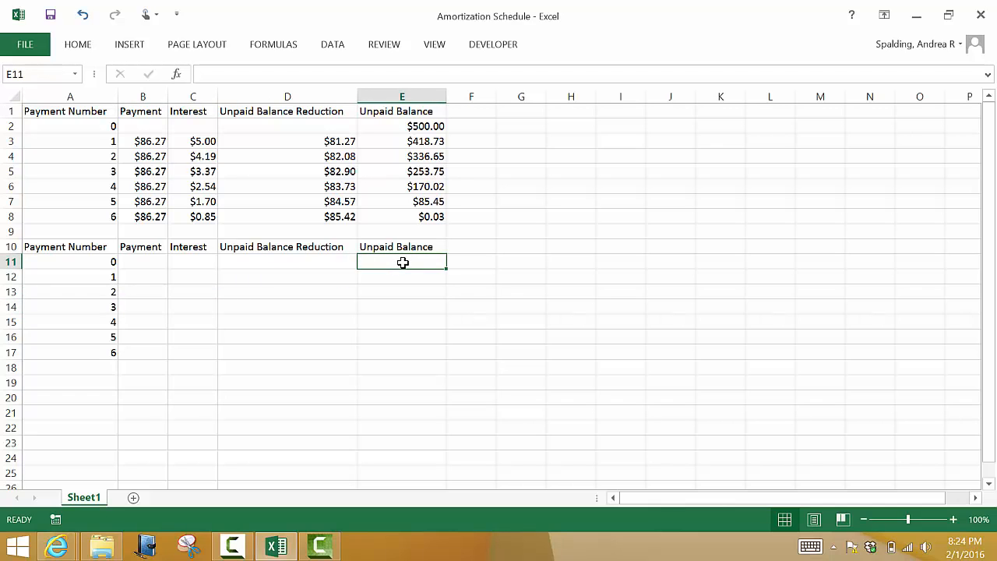
{"action": "type", "text": "500"}
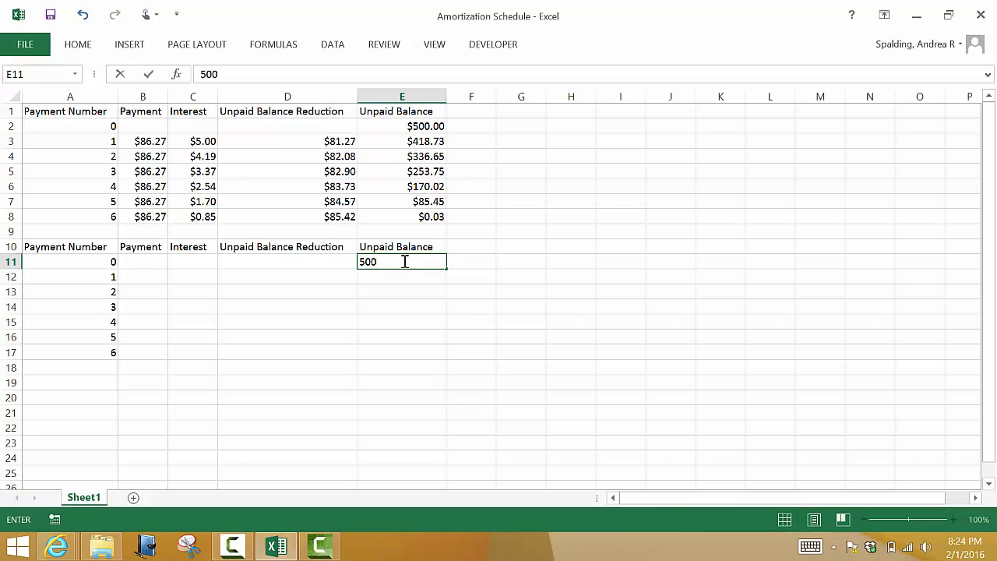
{"action": "left_click", "coordinate": [421, 352]}
{"action": "left_click", "coordinate": [4, 262]}
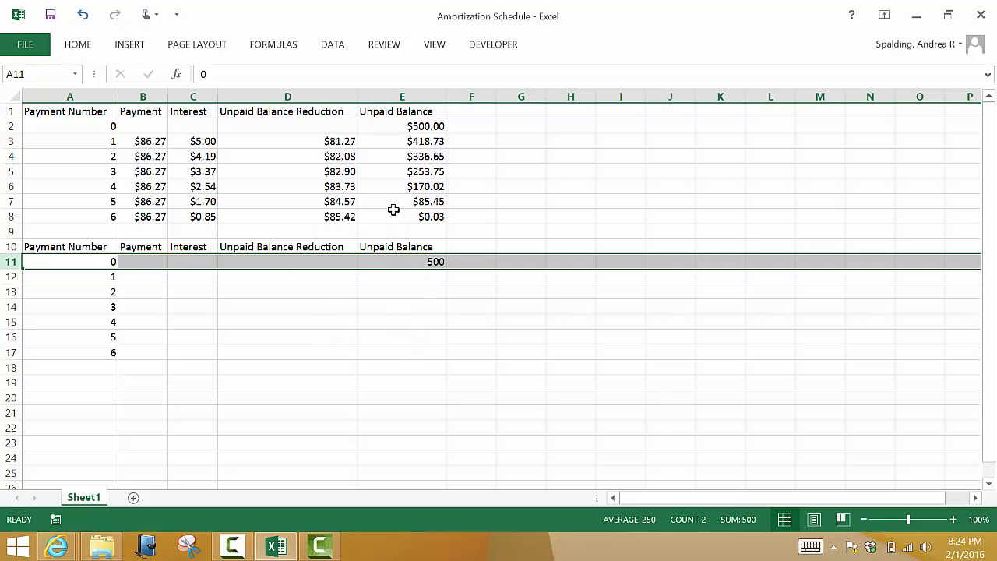
{"action": "left_click", "coordinate": [403, 333]}
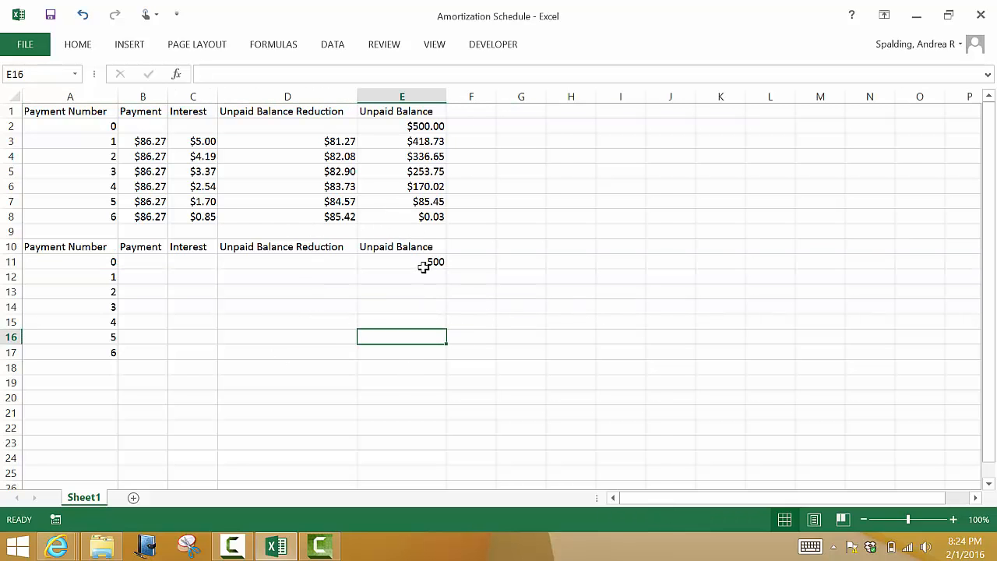
{"action": "left_click", "coordinate": [423, 264]}
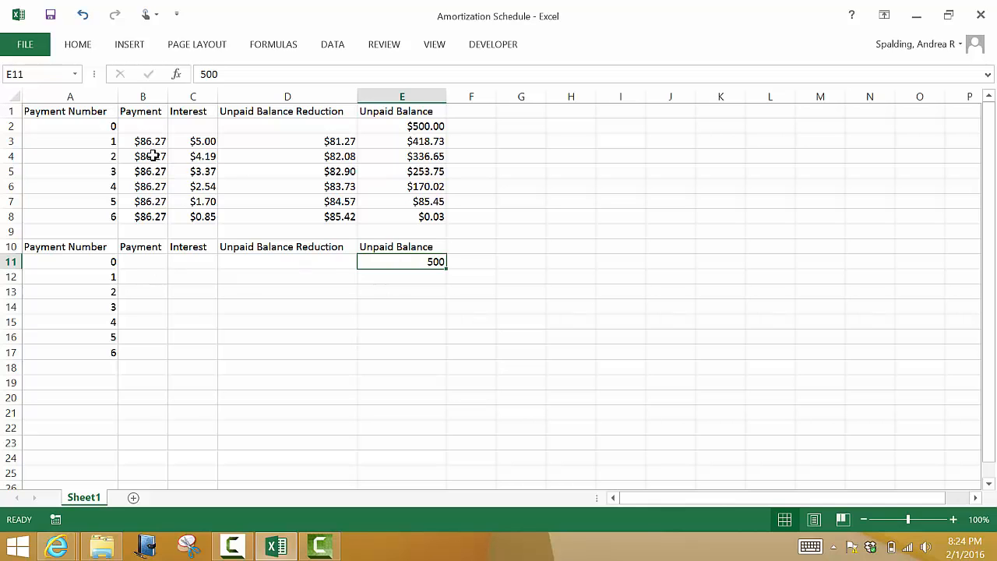
Step: Start a formula in cell B12 and arrange the textbook's PMT calculation above the worksheet so both are visible
{"action": "left_click", "coordinate": [148, 278]}
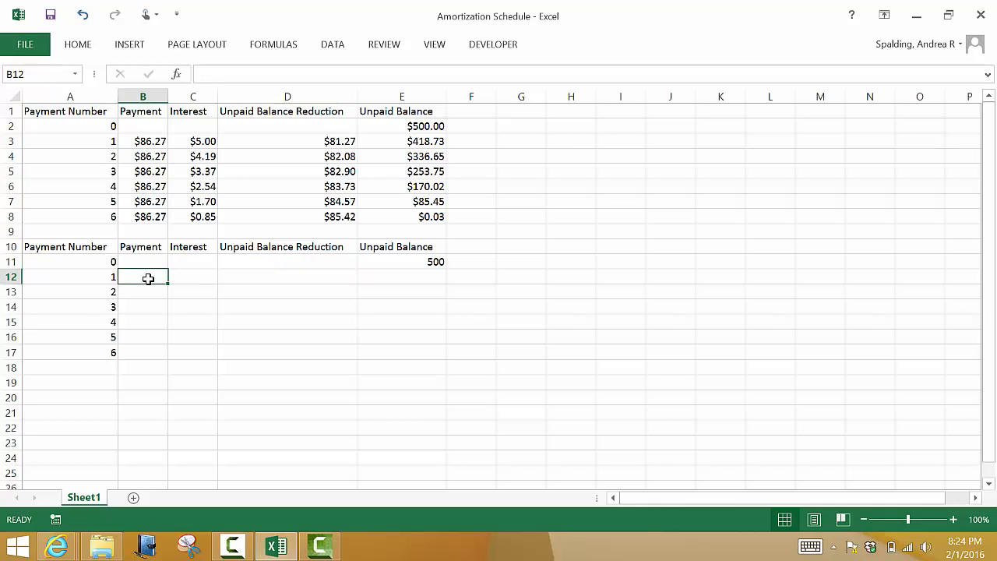
{"action": "type", "text": "="}
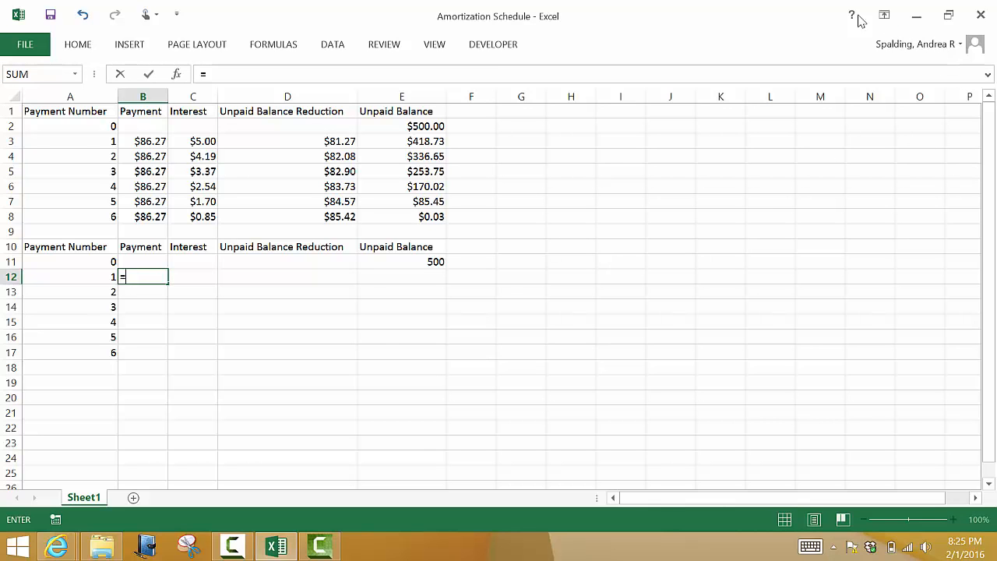
{"action": "left_click", "coordinate": [948, 15]}
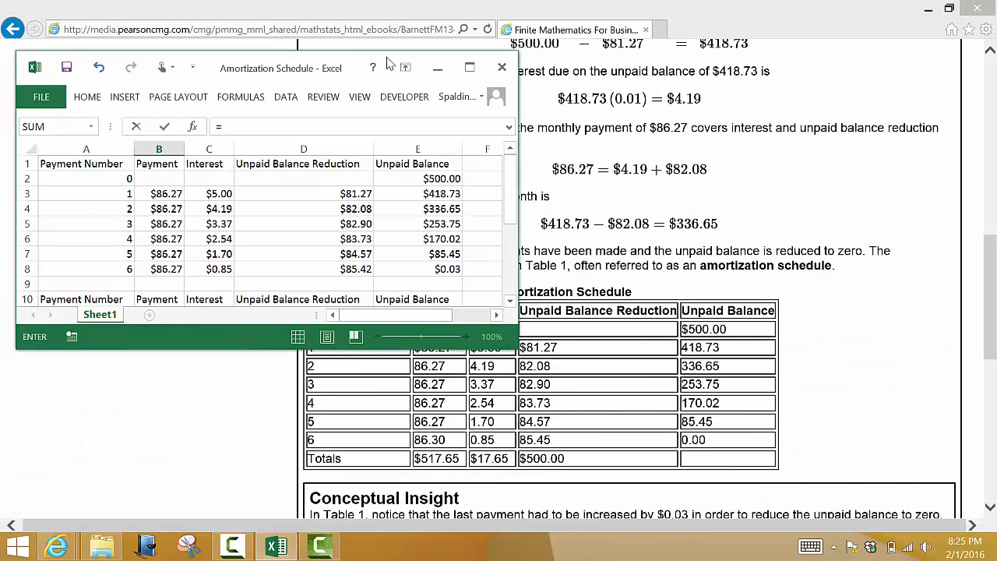
{"action": "left_click_drag", "start_coordinate": [386, 54], "coordinate": [359, 144]}
{"action": "left_click", "coordinate": [756, 208]}
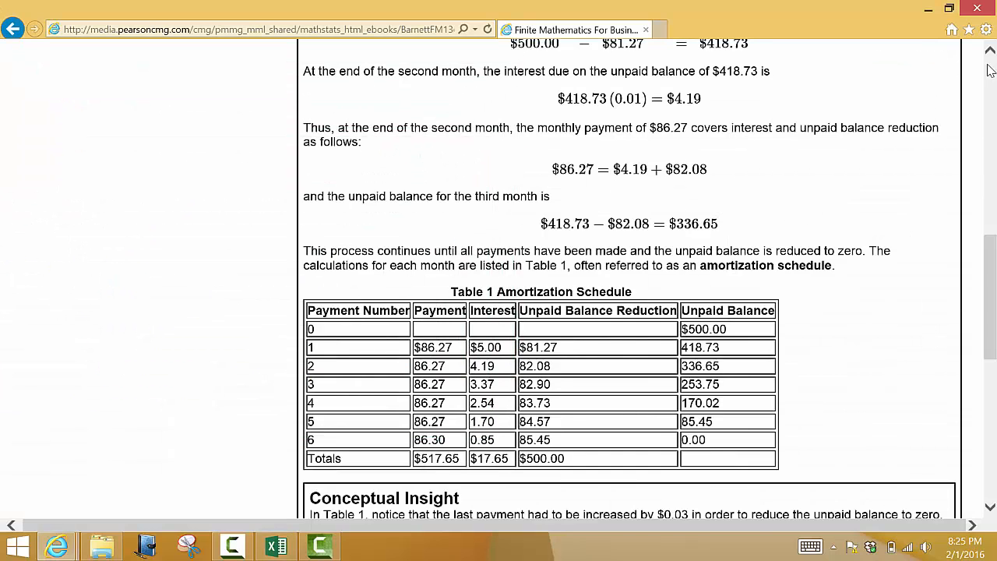
{"action": "left_click", "coordinate": [990, 50]}
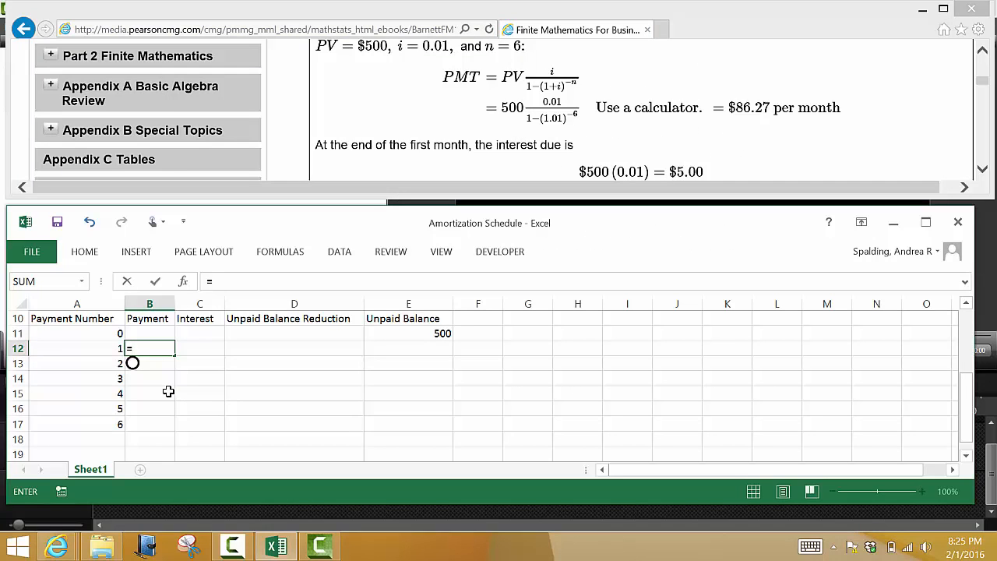
Step: Complete the payment formula in B12 as =500*(0.01)/(1-(1.01)^(-6)), checking its parentheses against the textbook
{"action": "type", "text": "500*"}
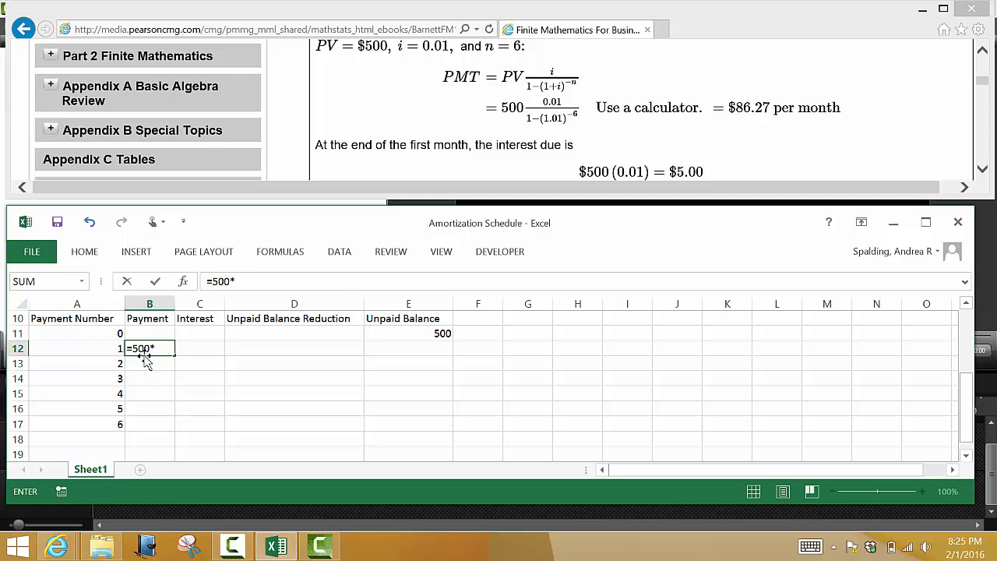
{"action": "type", "text": "(0.01)/(1-(1.01"}
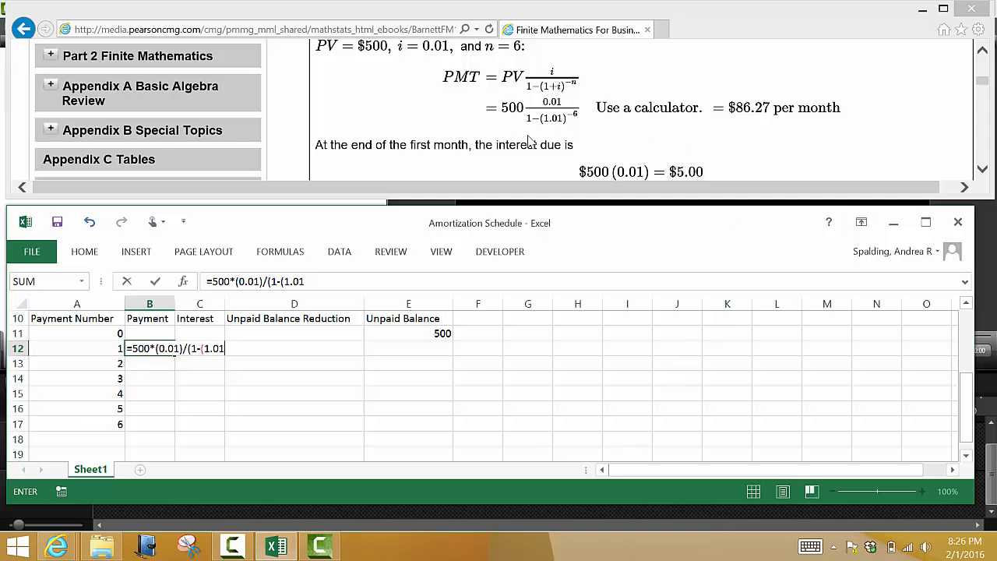
{"action": "left_click", "coordinate": [323, 284]}
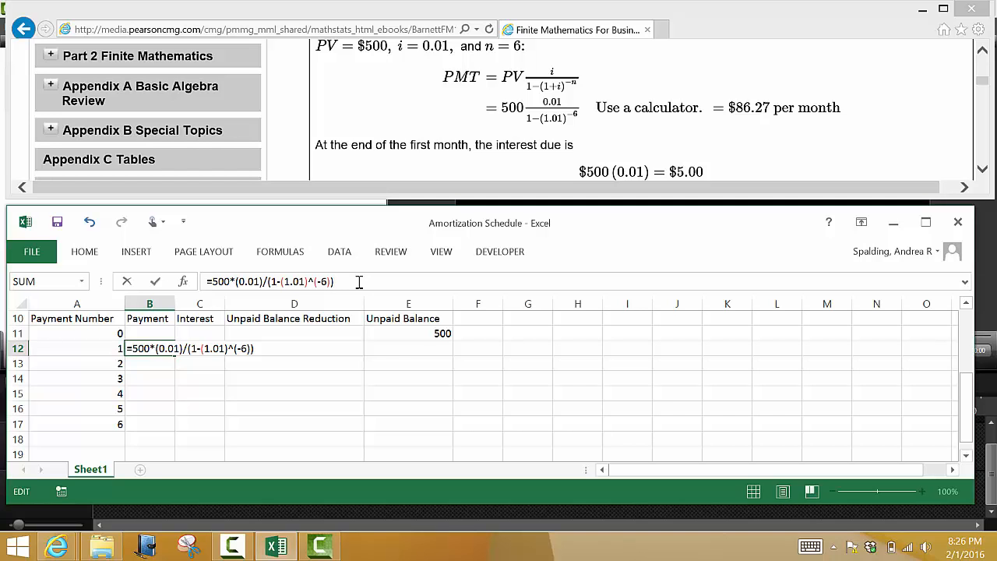
{"action": "double_click", "coordinate": [218, 282]}
{"action": "left_click", "coordinate": [337, 282]}
{"action": "left_click", "coordinate": [269, 282]}
{"action": "key", "text": "Return"}
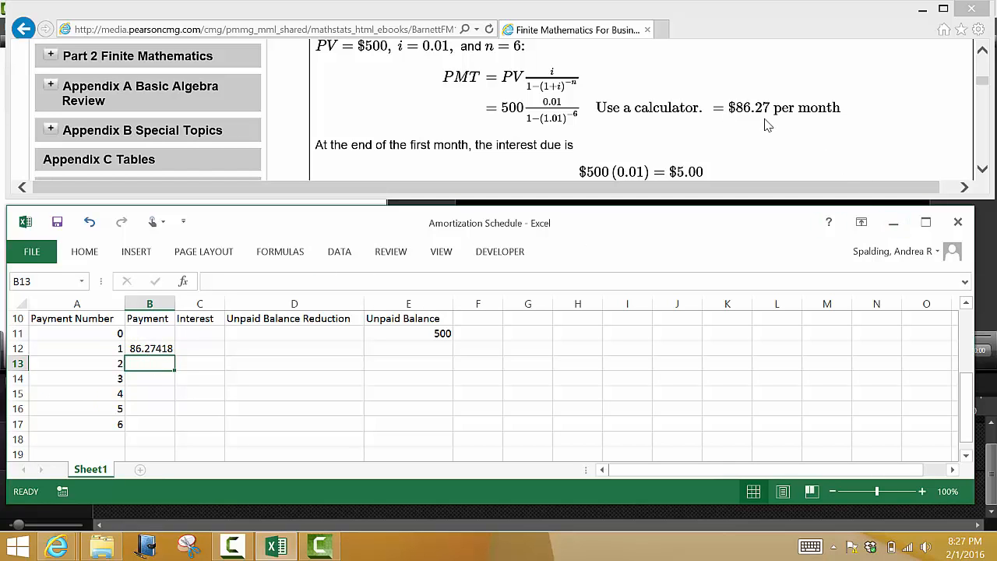
Step: Copy the unrounded payment formula from B12 down through B17 for payments 2 to 6
{"action": "left_click", "coordinate": [158, 347]}
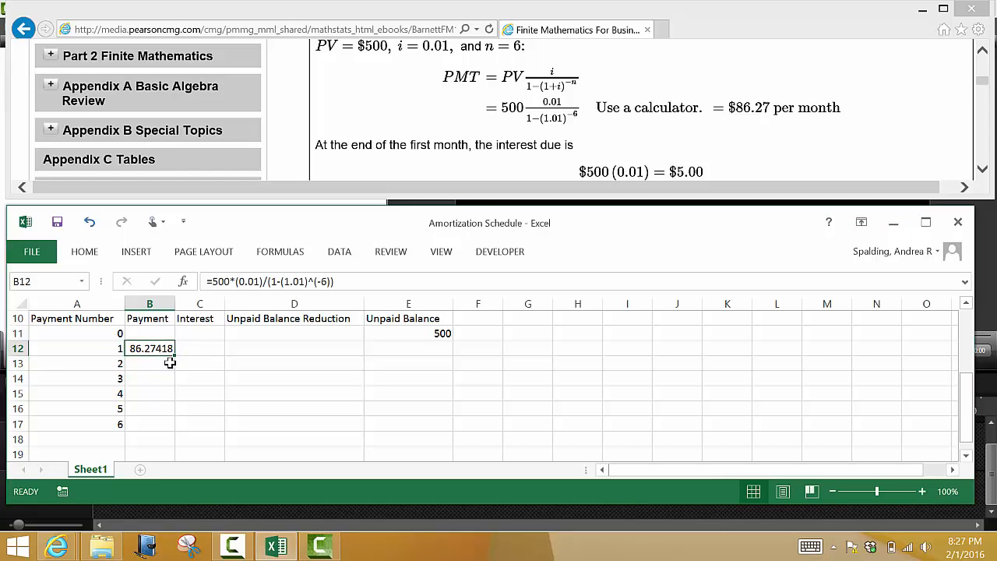
{"action": "mouse_move", "coordinate": [176, 355]}
{"action": "left_mouse_down"}
{"action": "mouse_move", "coordinate": [174, 405]}
{"action": "mouse_move", "coordinate": [170, 348]}
{"action": "left_mouse_up"}
{"action": "left_click_drag", "start_coordinate": [176, 356], "coordinate": [168, 427]}
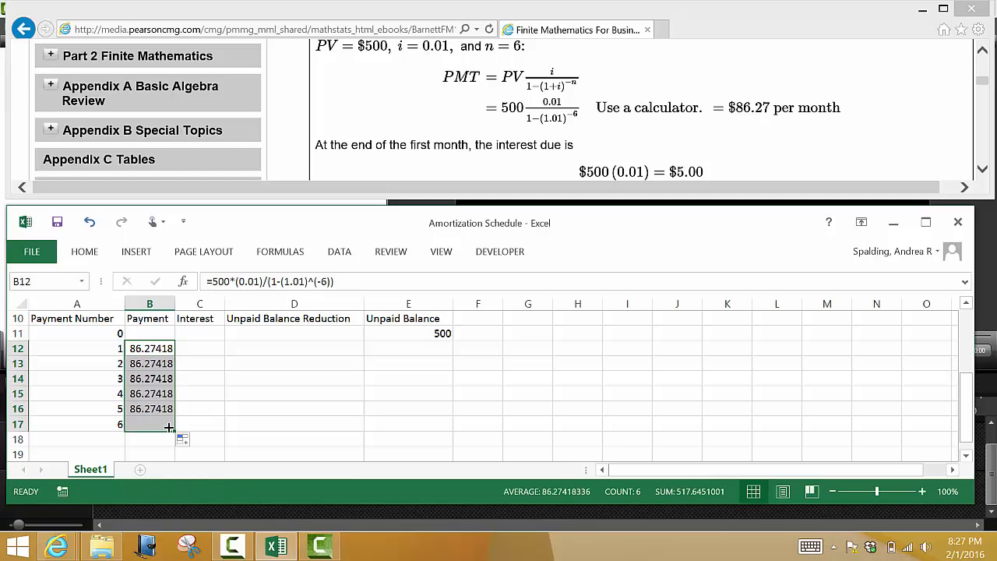
{"action": "left_click", "coordinate": [187, 364]}
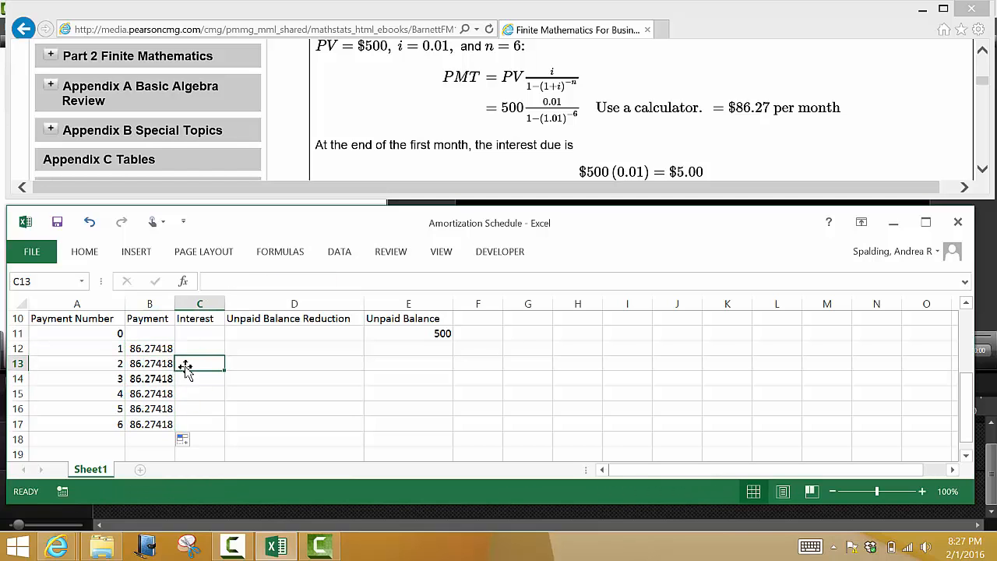
Step: Wrap the B12 payment formula in ROUND with 2 digits and copy it down through B17
{"action": "left_click", "coordinate": [156, 348]}
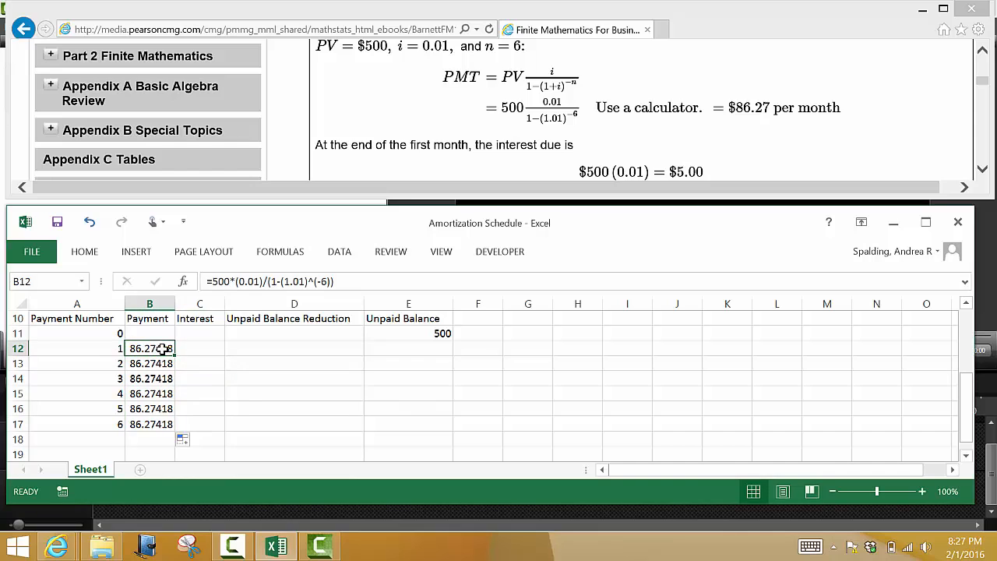
{"action": "left_click", "coordinate": [215, 282]}
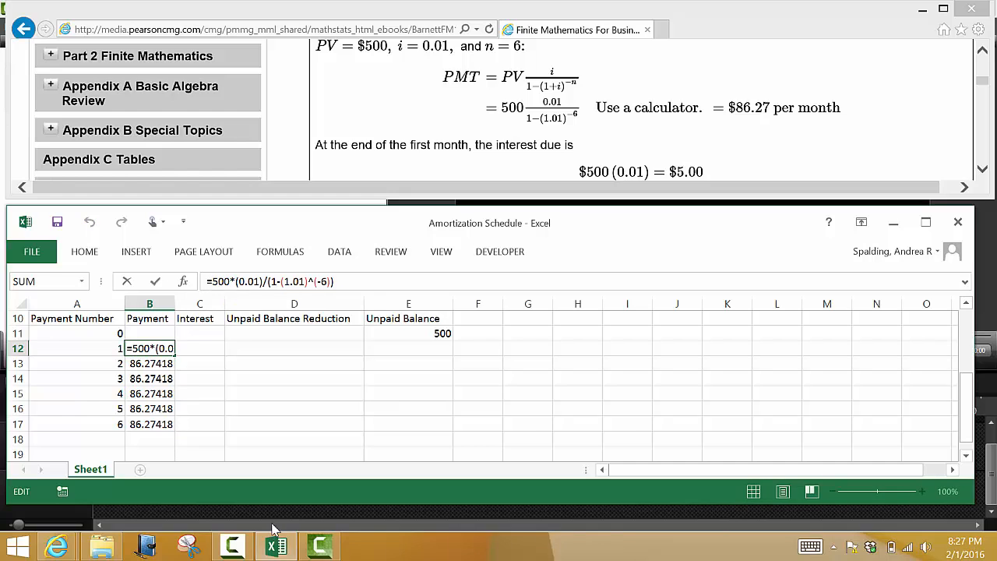
{"action": "type", "text": "round"}
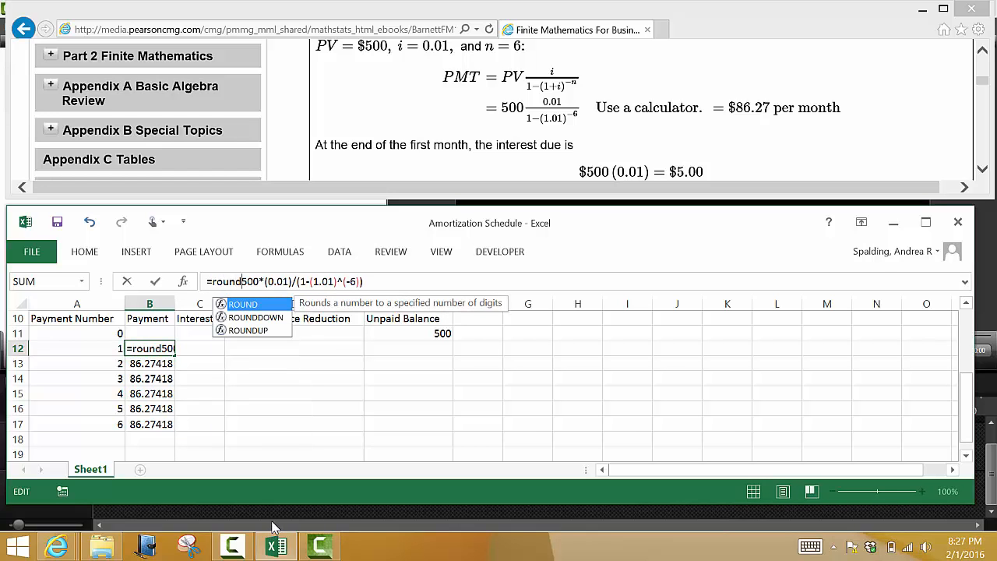
{"action": "type", "text": "("}
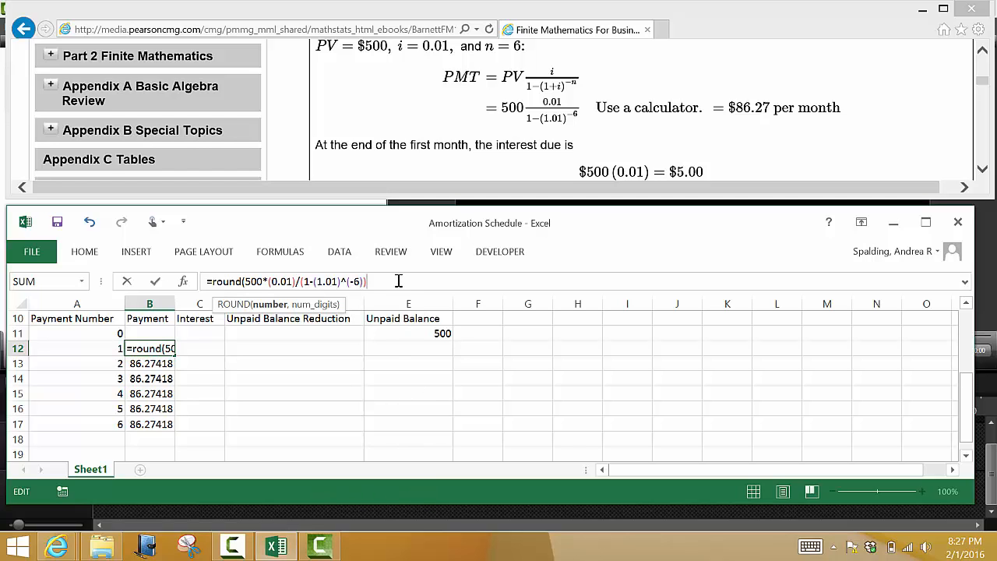
{"action": "type", "text": ",2"}
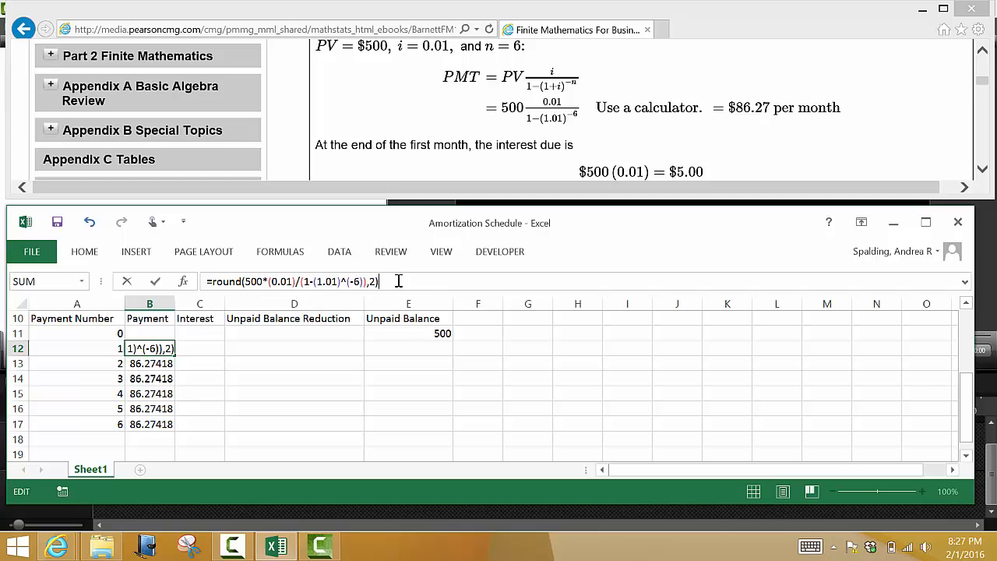
{"action": "key", "text": "Return"}
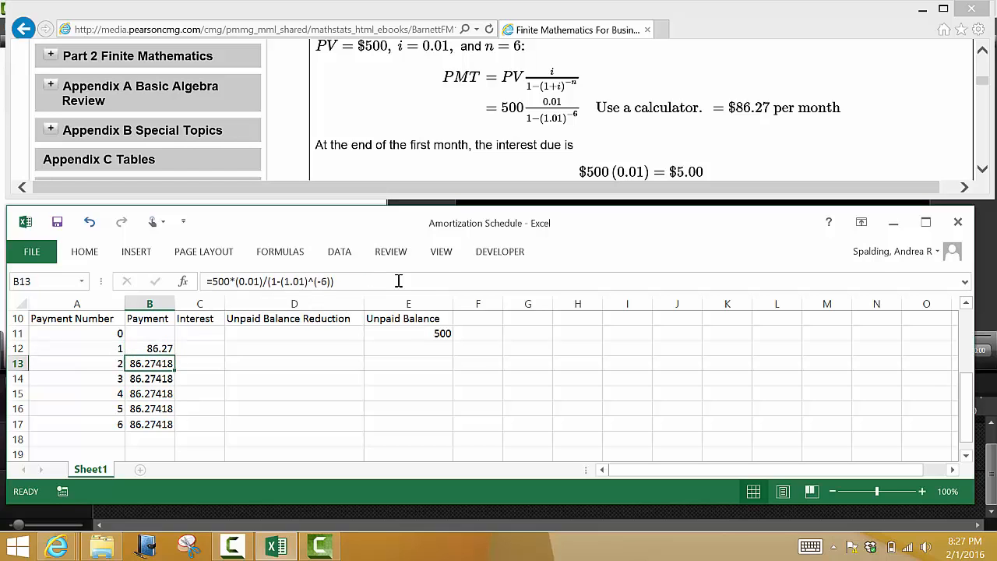
{"action": "left_click", "coordinate": [149, 350]}
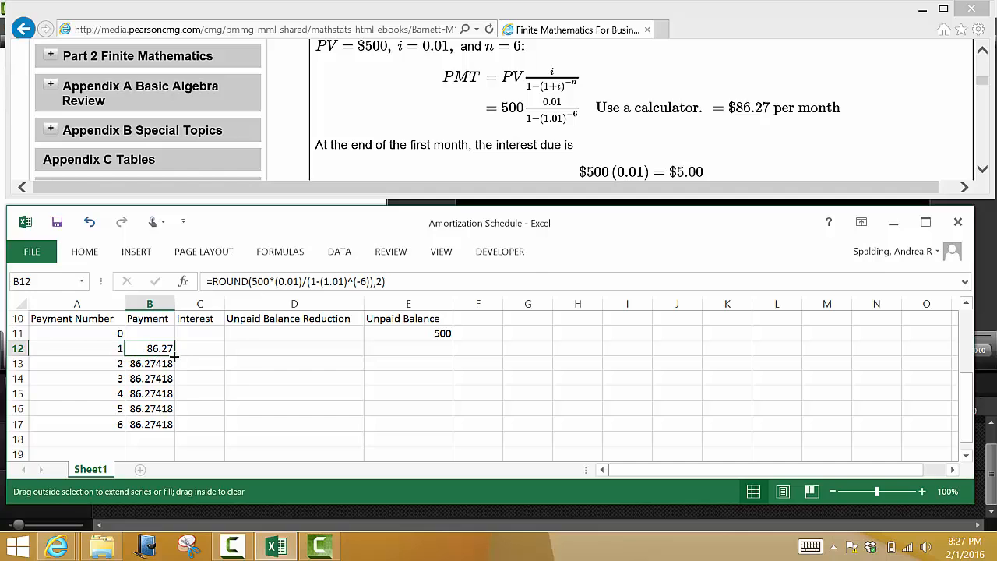
{"action": "left_click_drag", "start_coordinate": [175, 356], "coordinate": [178, 426]}
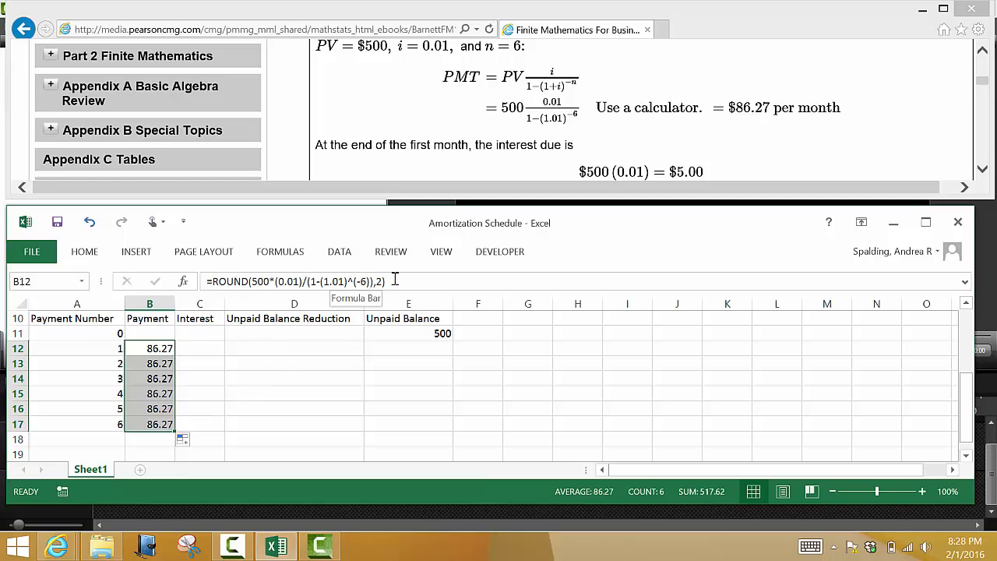
Step: Enter the first month's interest in C12 as =500*0.01, based on the unpaid balance in E11
{"action": "left_click", "coordinate": [211, 348]}
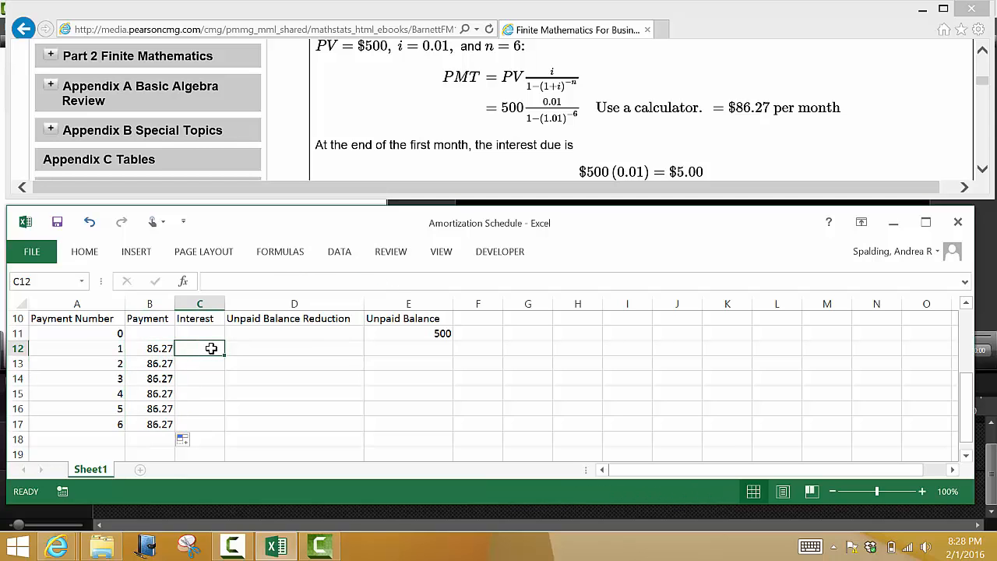
{"action": "left_click", "coordinate": [379, 334]}
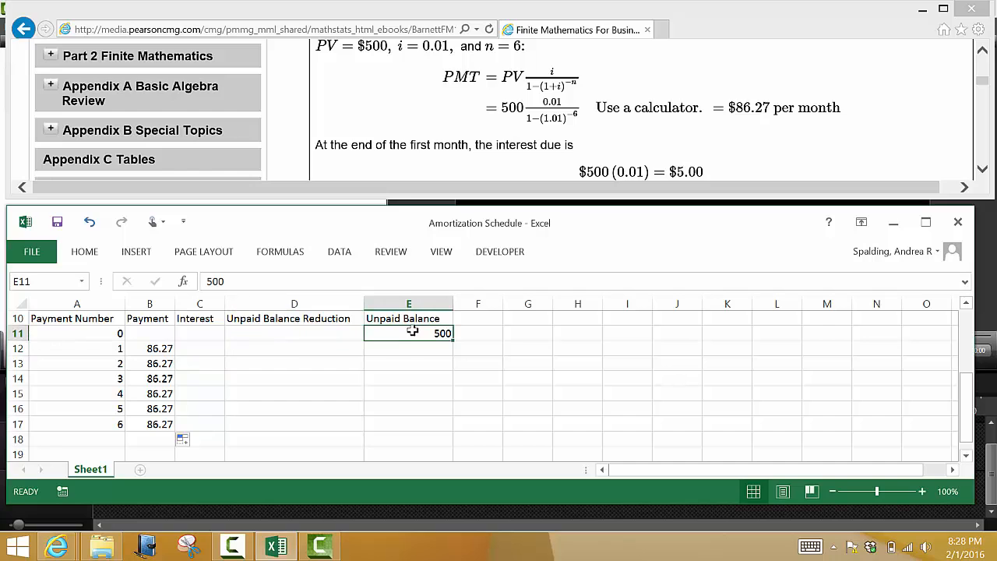
{"action": "left_click", "coordinate": [218, 349]}
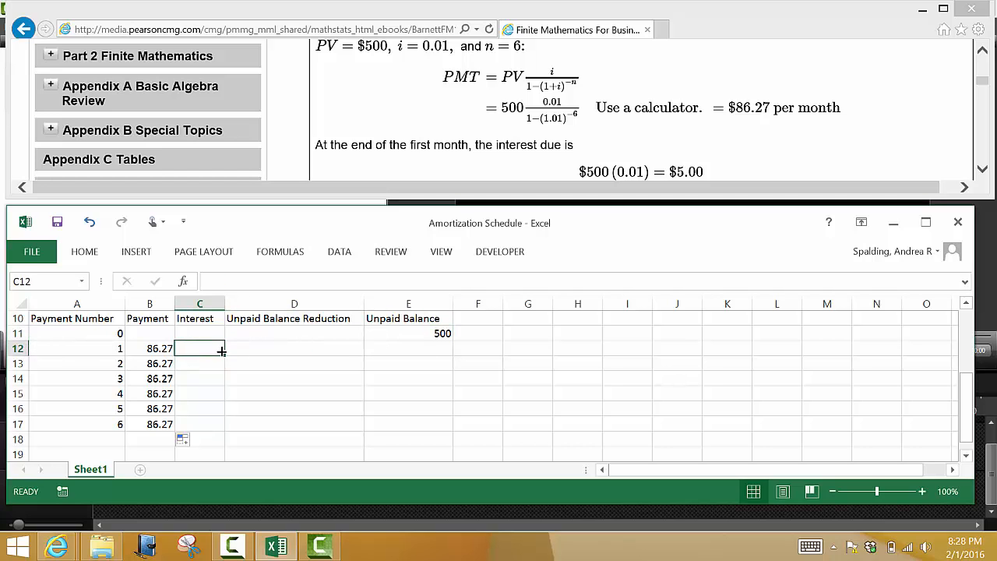
{"action": "type", "text": "="}
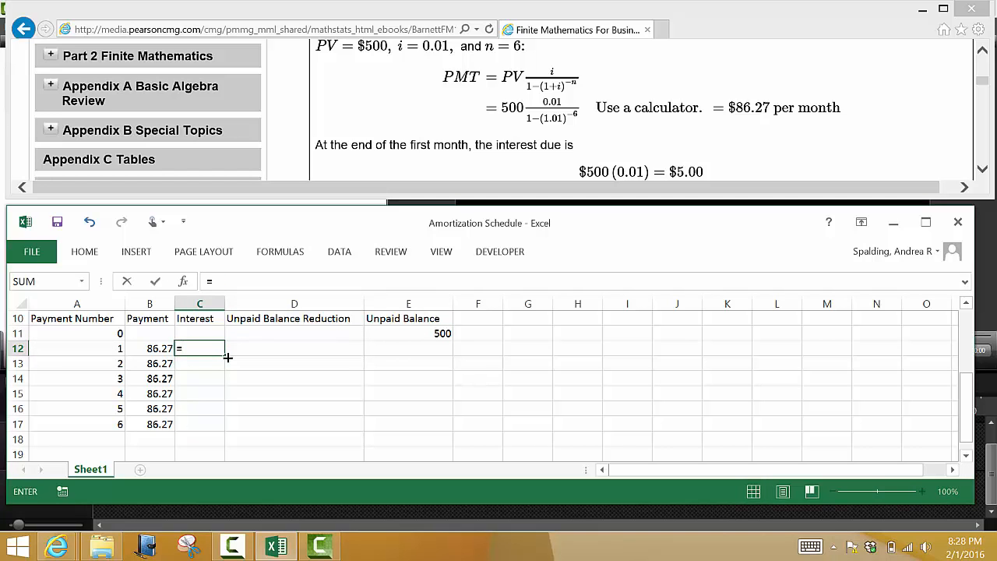
{"action": "type", "text": "500*0.01"}
{"action": "key", "text": "Return"}
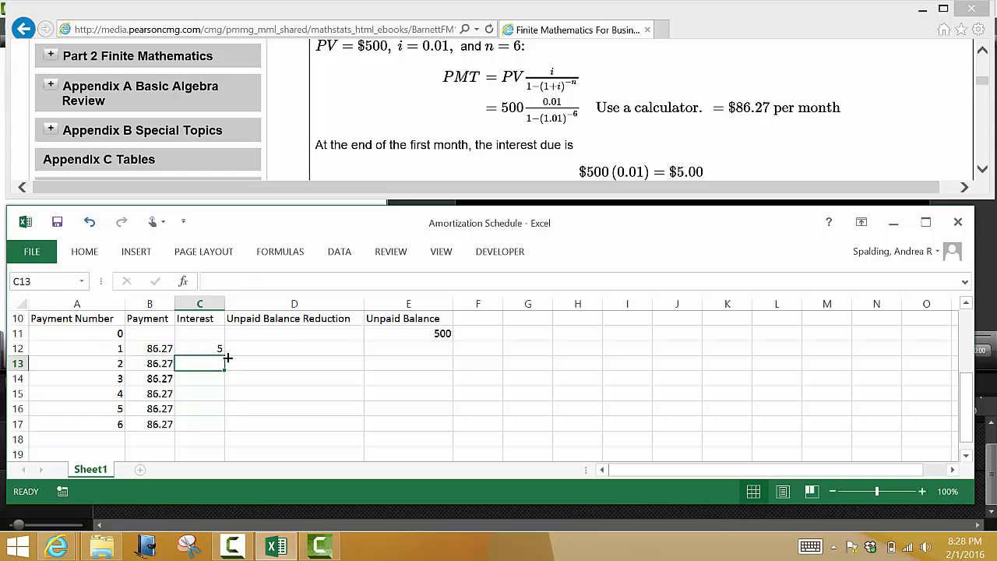
Step: Replace the 500 in the C12 interest formula with a reference to E11, giving =E11*0.01
{"action": "left_click", "coordinate": [208, 348]}
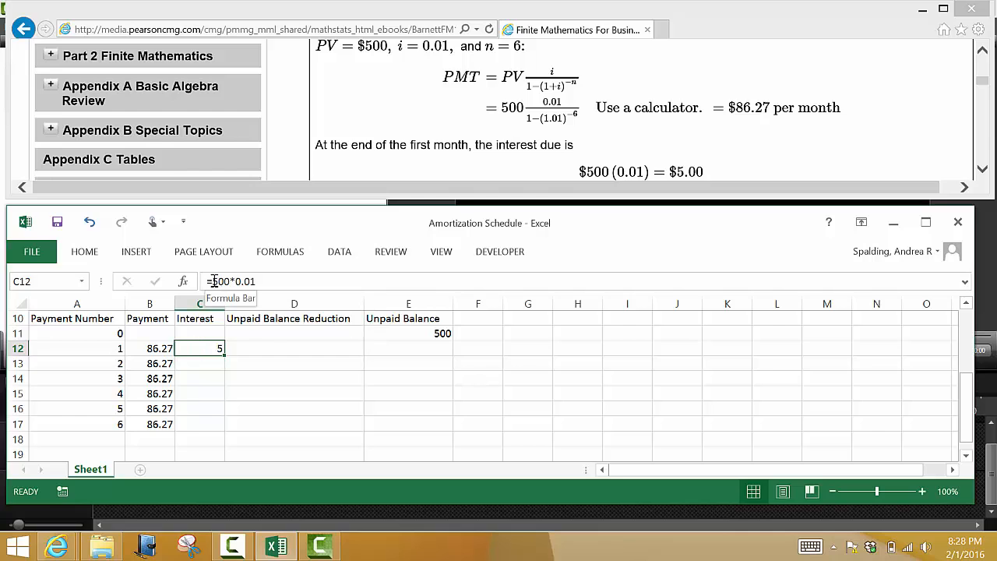
{"action": "left_click_drag", "start_coordinate": [213, 281], "coordinate": [229, 282]}
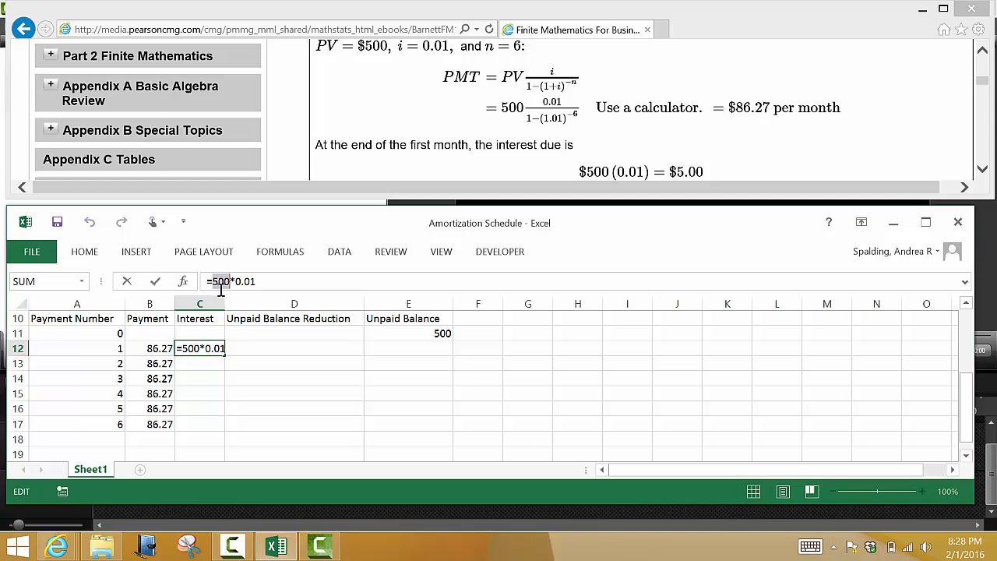
{"action": "key", "text": "BackSpace"}
{"action": "left_click", "coordinate": [378, 332]}
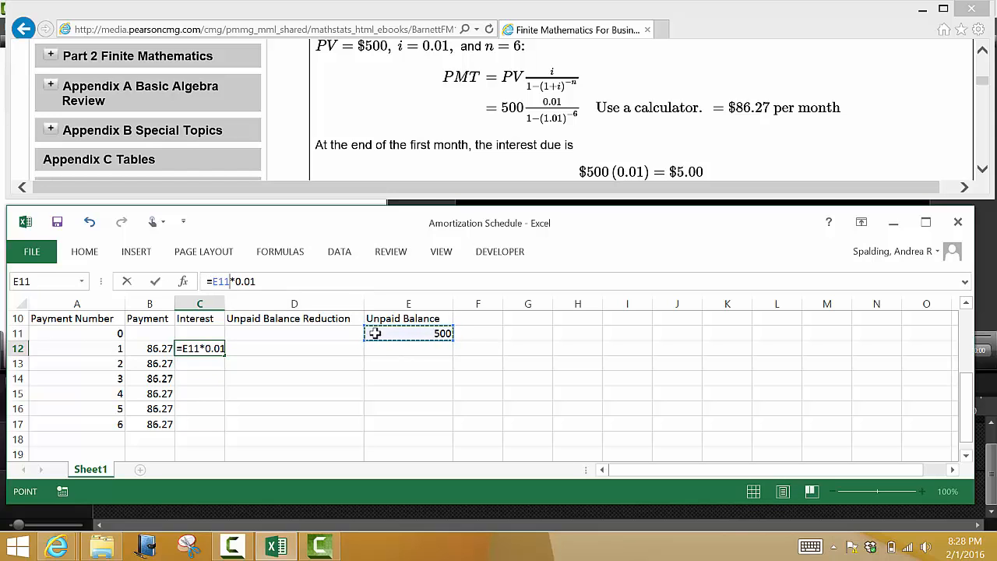
{"action": "left_click", "coordinate": [365, 277]}
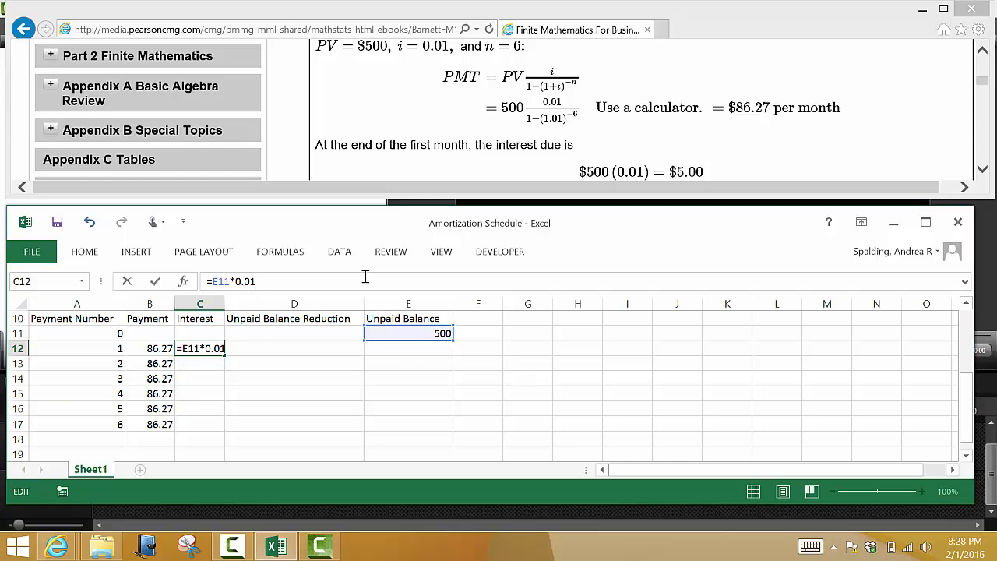
{"action": "key", "text": "Return"}
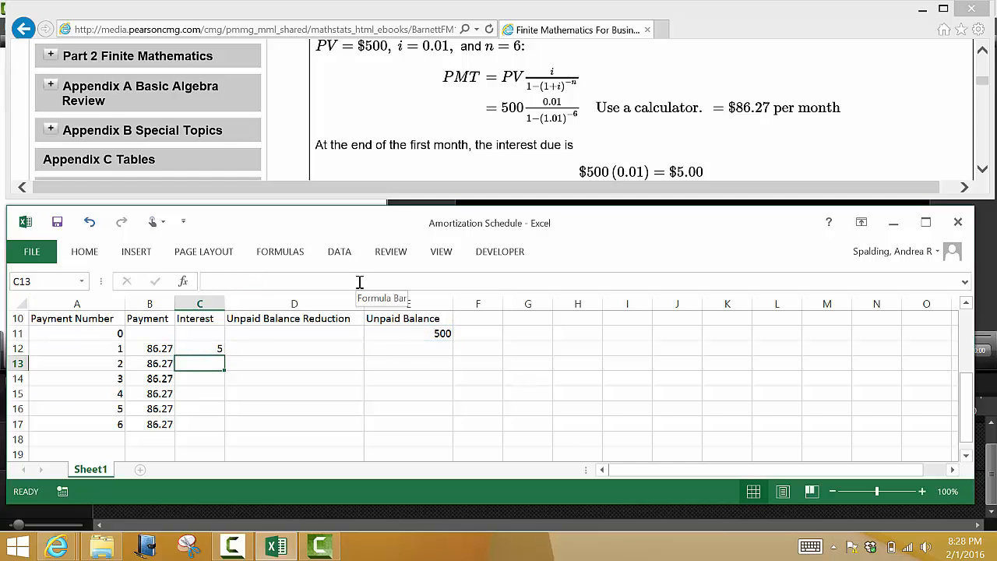
{"action": "left_click", "coordinate": [206, 347]}
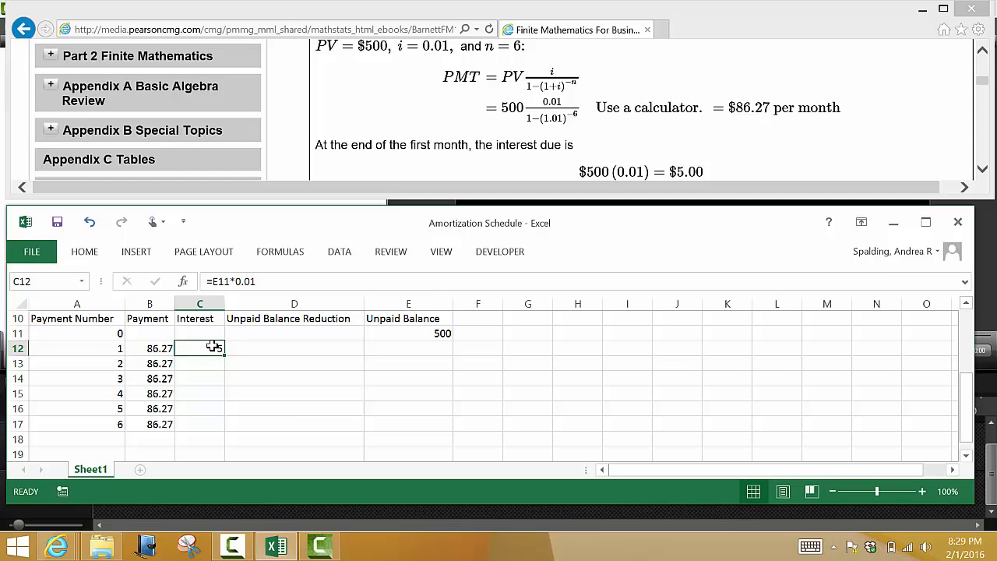
Step: Enter the first payment's unpaid balance reduction in D12 as payment minus interest, =B12-C12
{"action": "left_click", "coordinate": [236, 349]}
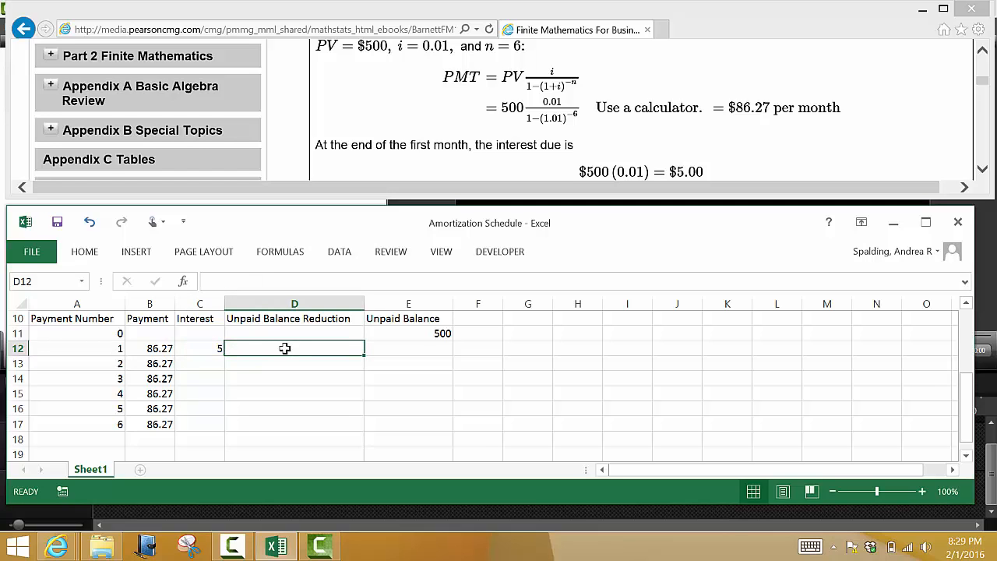
{"action": "left_click", "coordinate": [162, 348]}
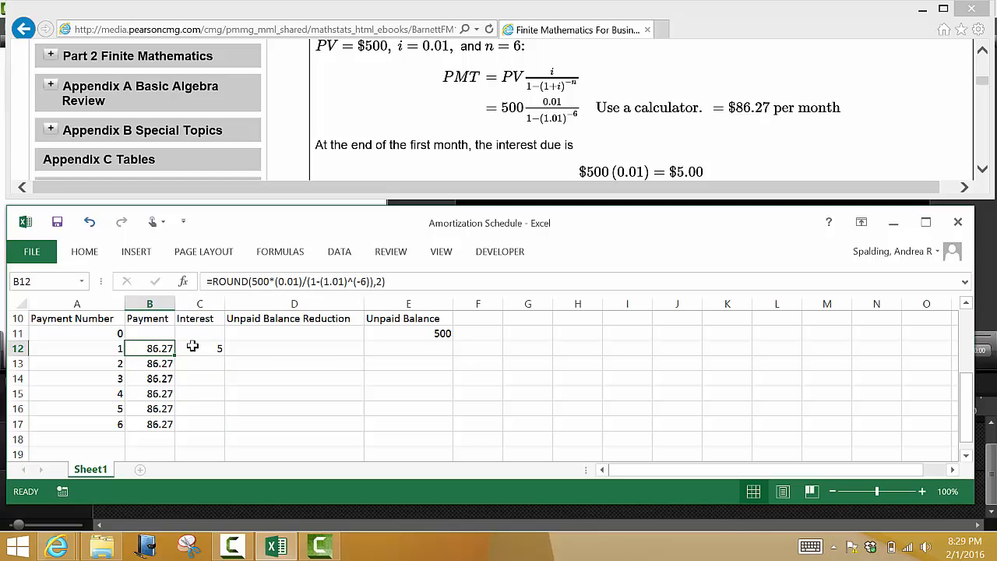
{"action": "left_click", "coordinate": [192, 348]}
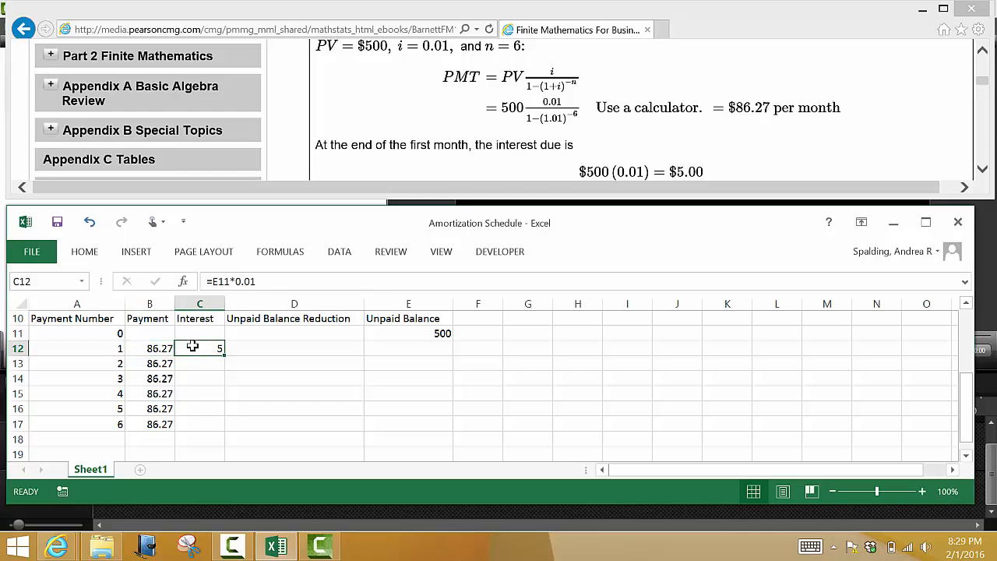
{"action": "left_click", "coordinate": [266, 349]}
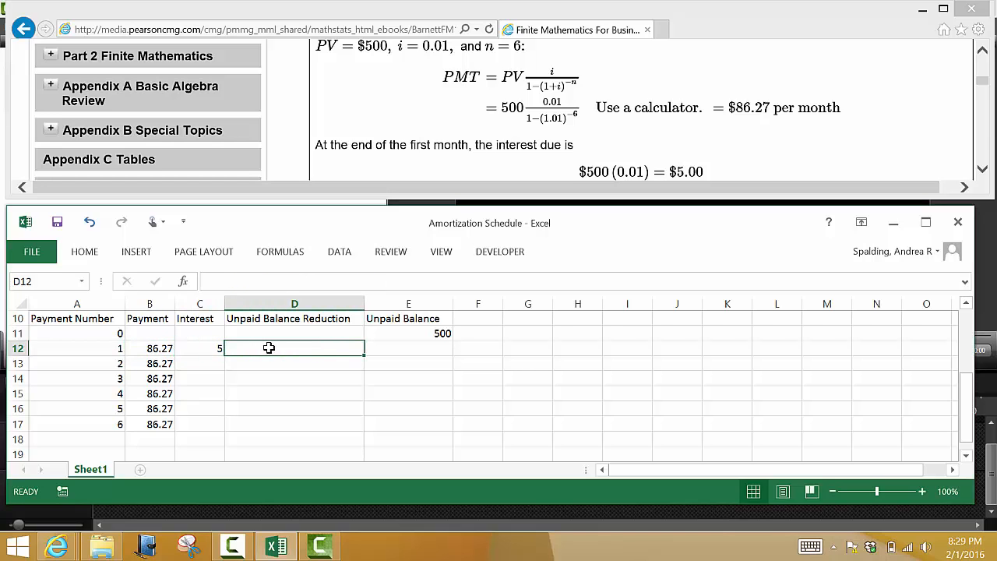
{"action": "type", "text": "="}
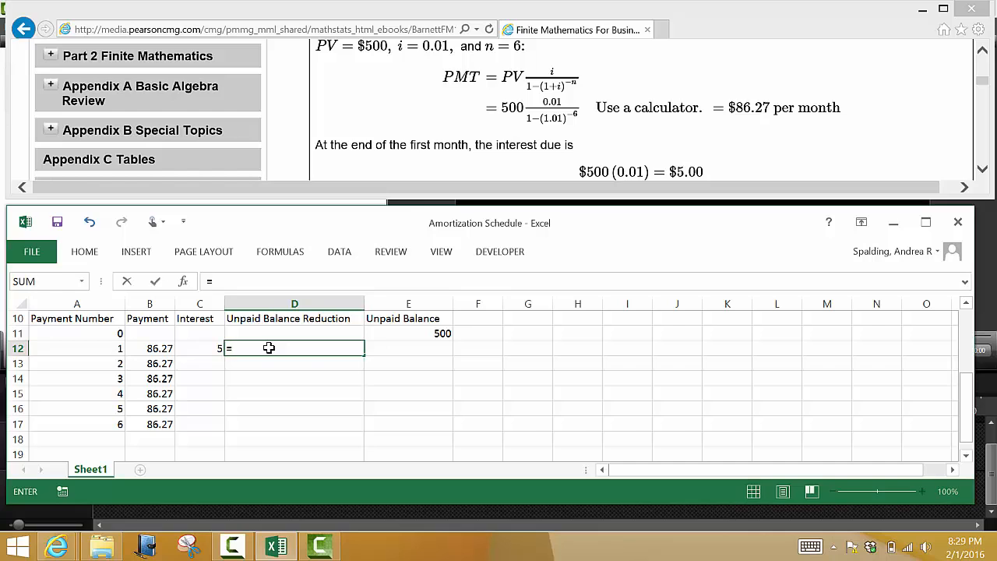
{"action": "left_click", "coordinate": [150, 351]}
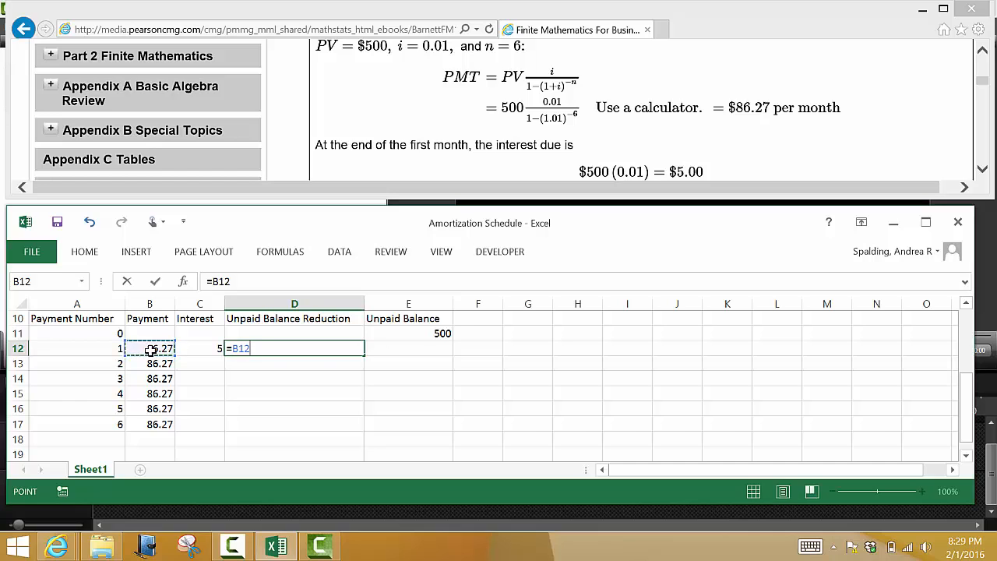
{"action": "type", "text": "-"}
{"action": "left_click", "coordinate": [194, 350]}
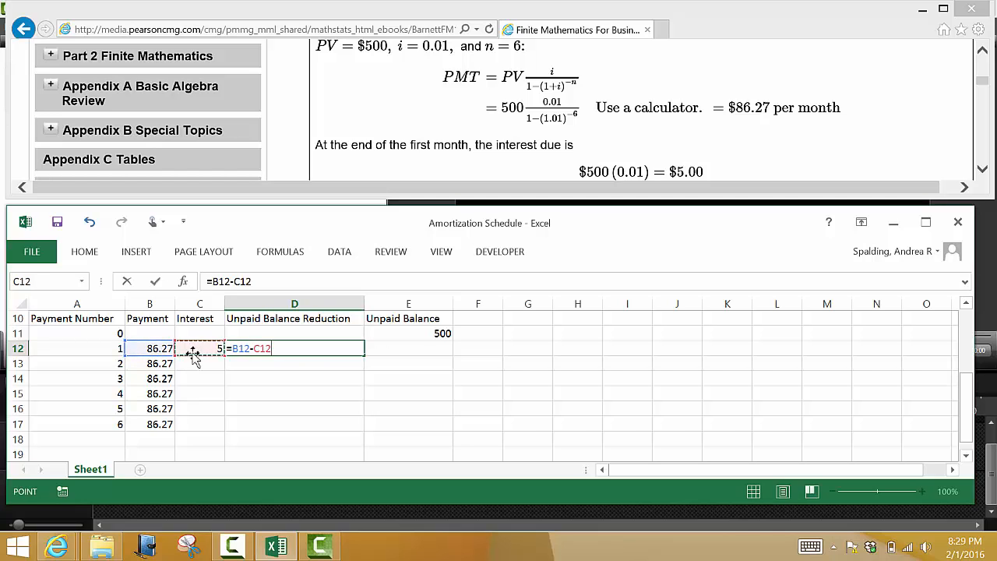
{"action": "key", "text": "Return"}
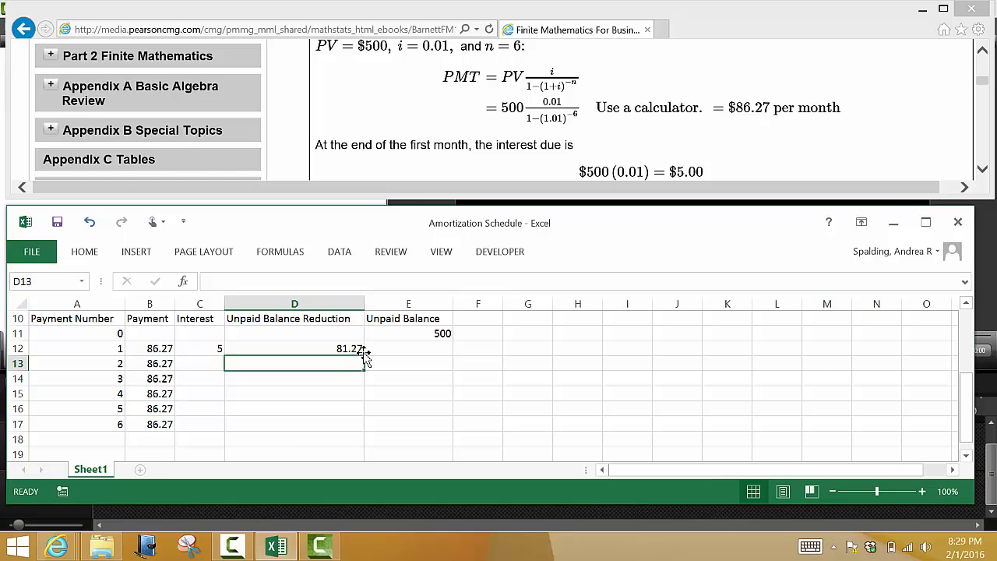
Step: Enter the unpaid balance after payment 1 in E12 as =E11-D12
{"action": "left_click", "coordinate": [372, 349]}
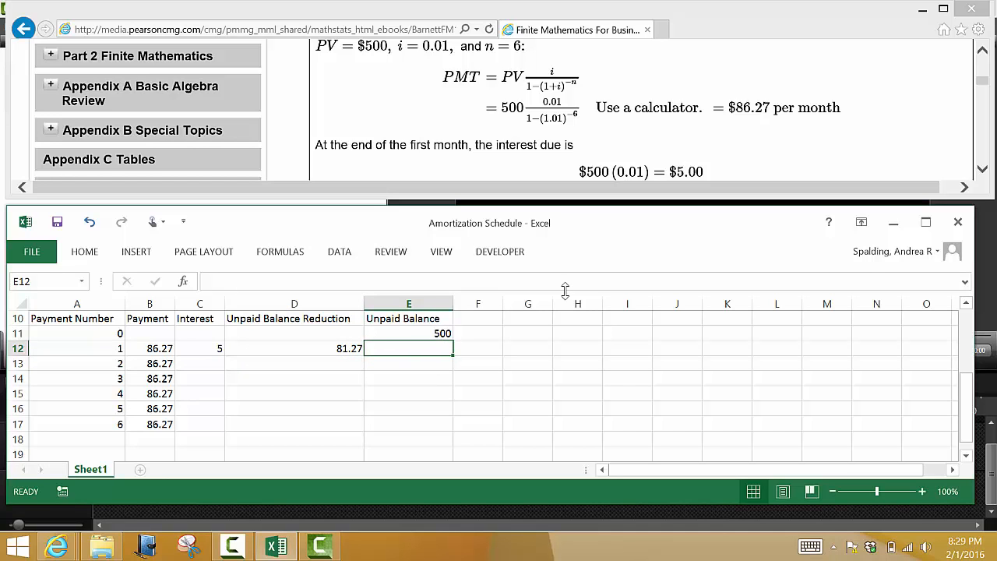
{"action": "scroll", "coordinate": [565, 290], "scroll_direction": "up", "scroll_amount": 1}
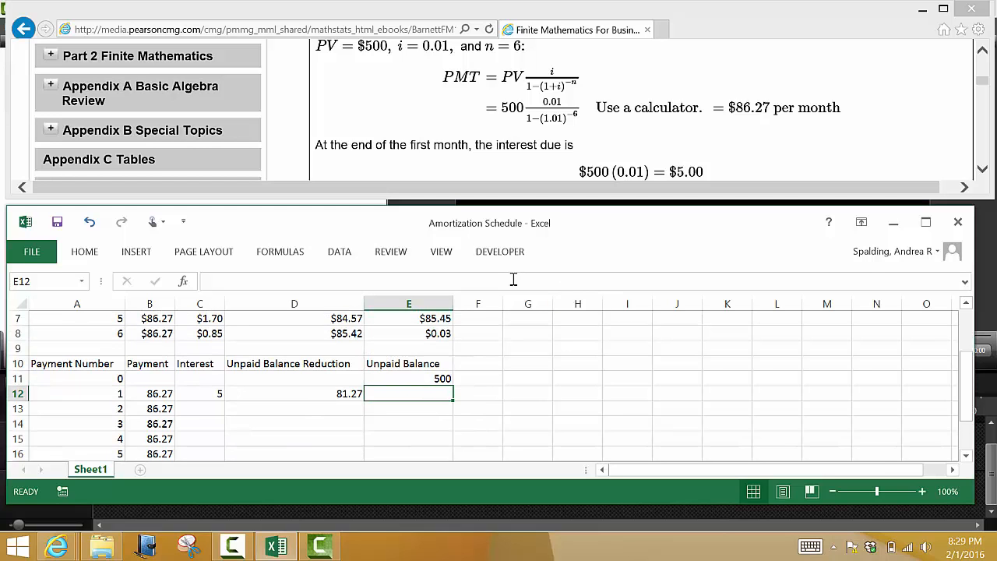
{"action": "type", "text": "="}
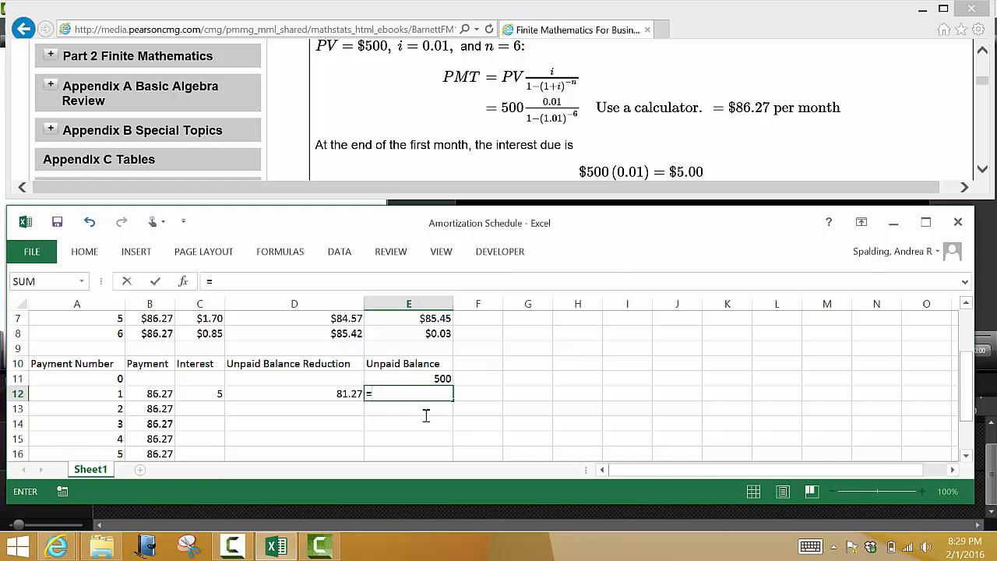
{"action": "scroll", "coordinate": [371, 350], "scroll_direction": "down", "scroll_amount": 1}
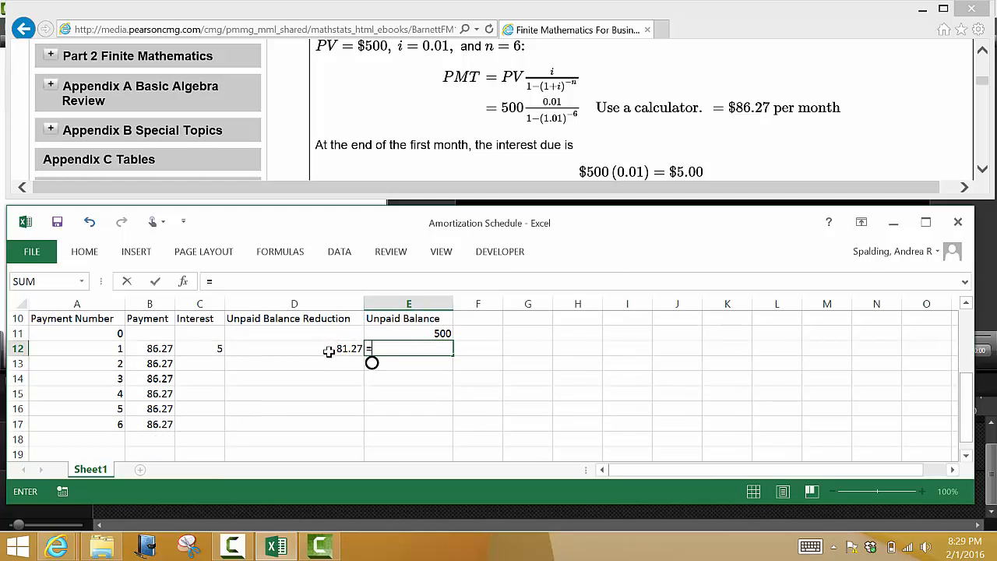
{"action": "left_click", "coordinate": [409, 332]}
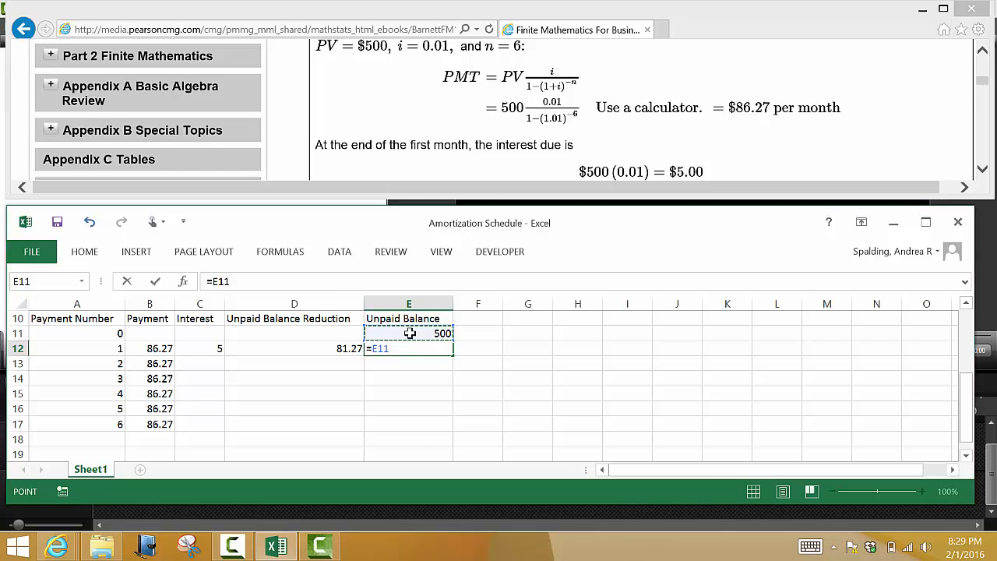
{"action": "type", "text": "-"}
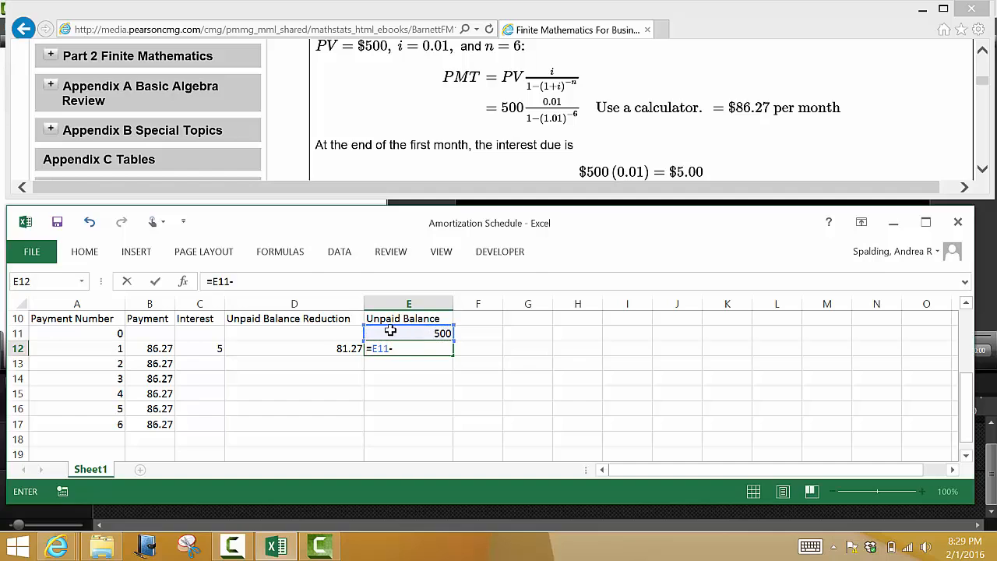
{"action": "left_click", "coordinate": [310, 346]}
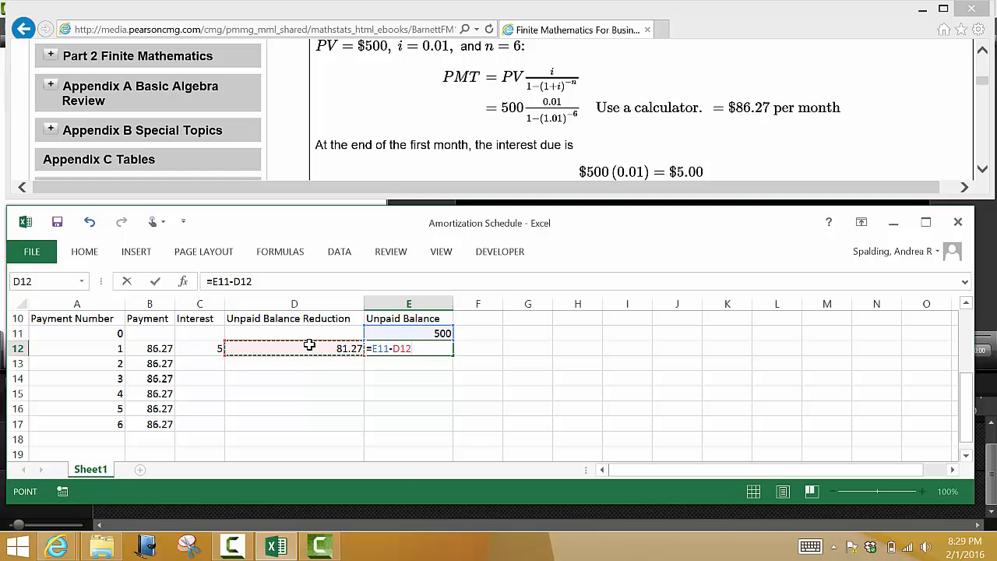
{"action": "key", "text": "Return"}
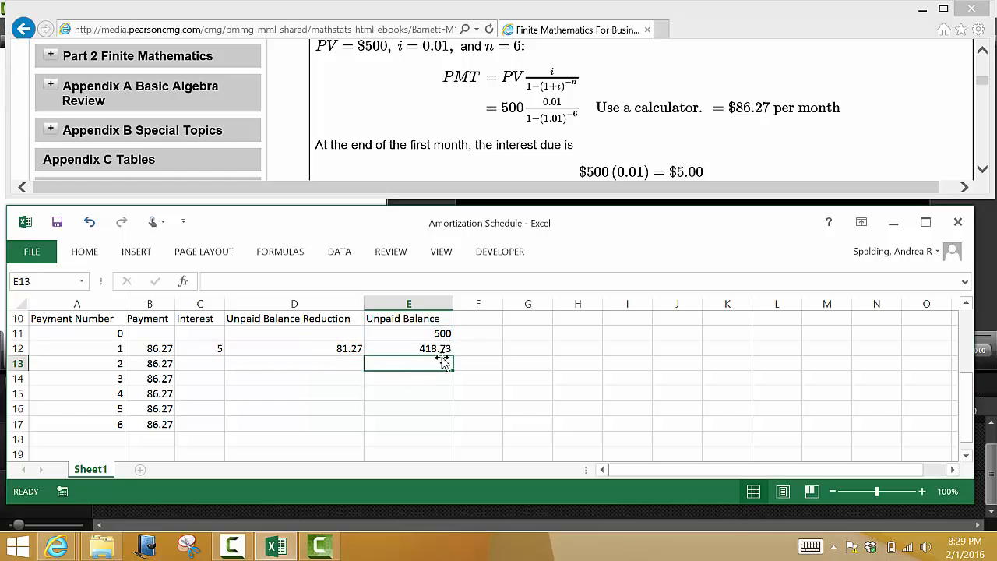
Step: Copy the C12 interest formula down through C17 and check the formulas in the copied cells
{"action": "left_click", "coordinate": [206, 348]}
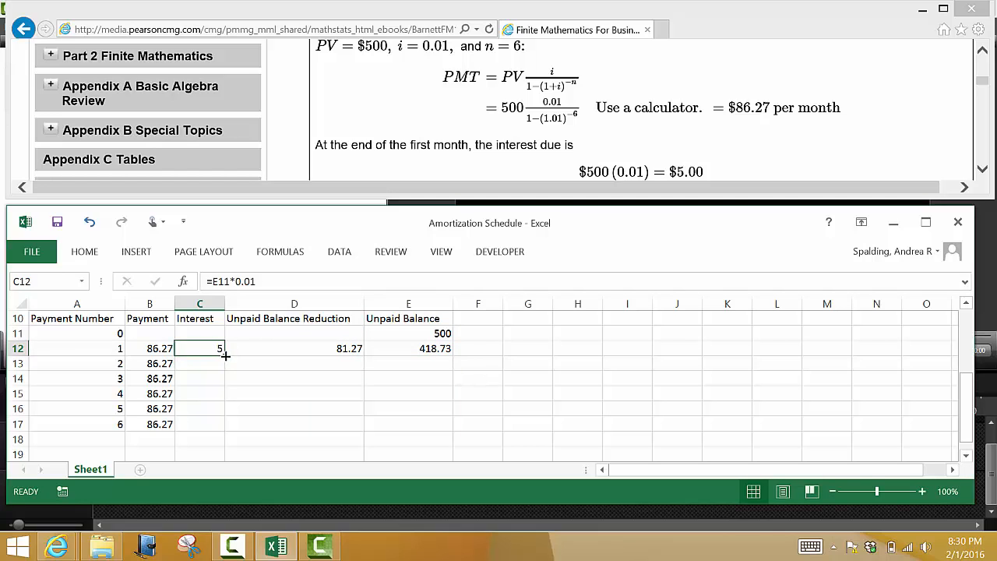
{"action": "left_click_drag", "start_coordinate": [225, 355], "coordinate": [230, 427]}
{"action": "left_click", "coordinate": [202, 348]}
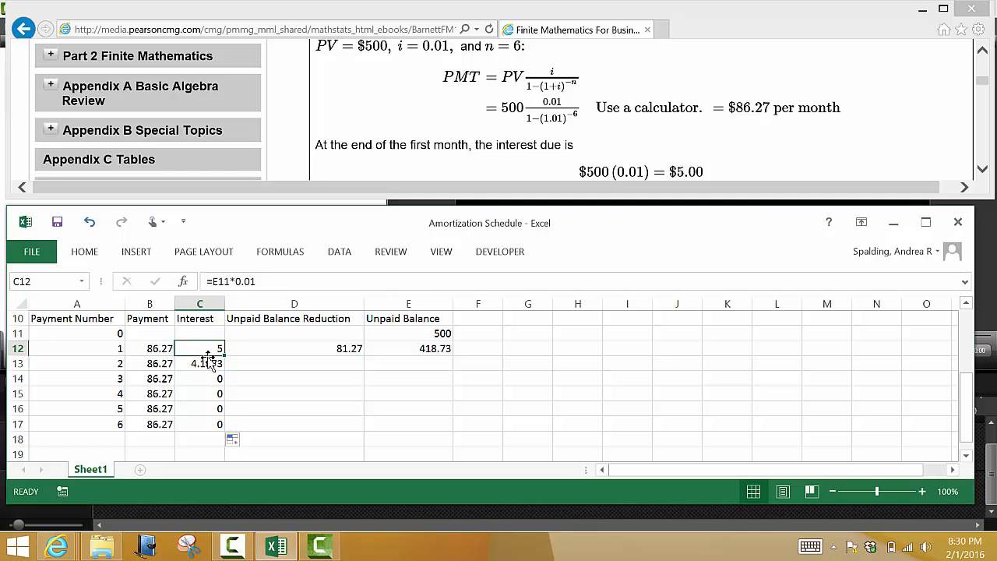
{"action": "left_click", "coordinate": [207, 363]}
{"action": "left_click", "coordinate": [211, 378]}
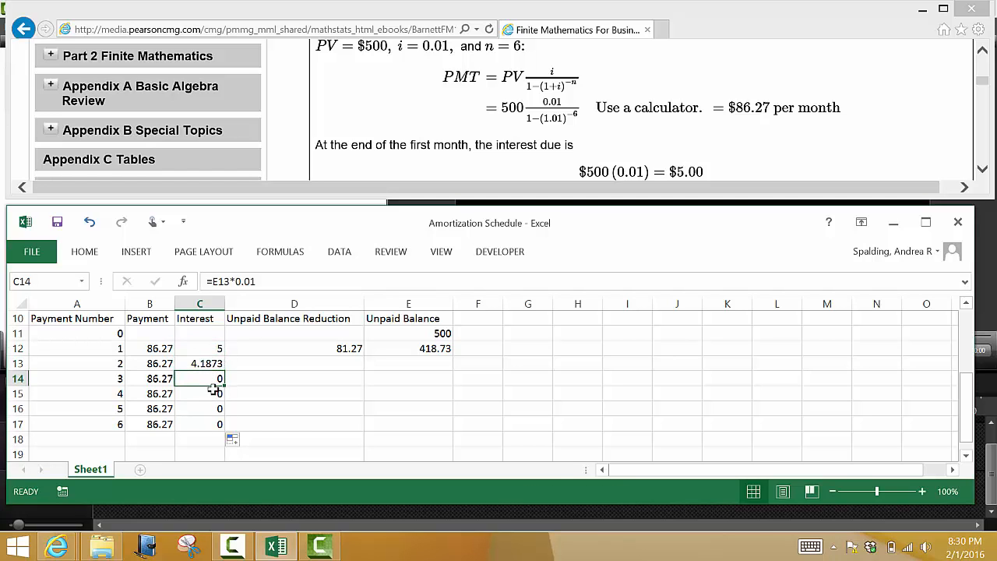
{"action": "left_click", "coordinate": [211, 394]}
{"action": "left_click", "coordinate": [209, 408]}
{"action": "left_click", "coordinate": [206, 424]}
Step: Copy the D12 balance reduction formula and the E12 unpaid balance formula down through row 17
{"action": "left_click", "coordinate": [257, 379]}
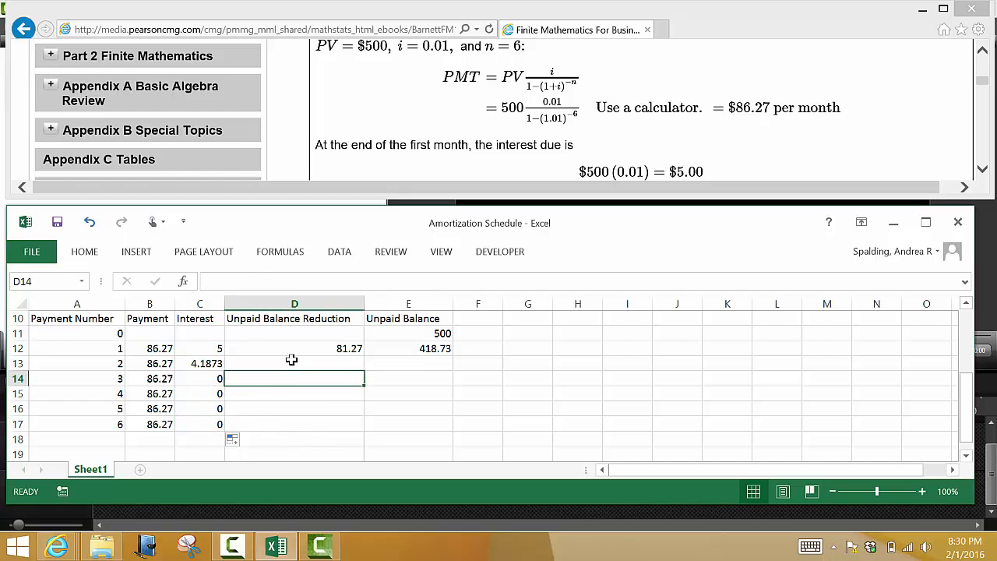
{"action": "left_click", "coordinate": [292, 350]}
{"action": "left_click_drag", "start_coordinate": [365, 355], "coordinate": [368, 431]}
{"action": "left_click", "coordinate": [421, 349]}
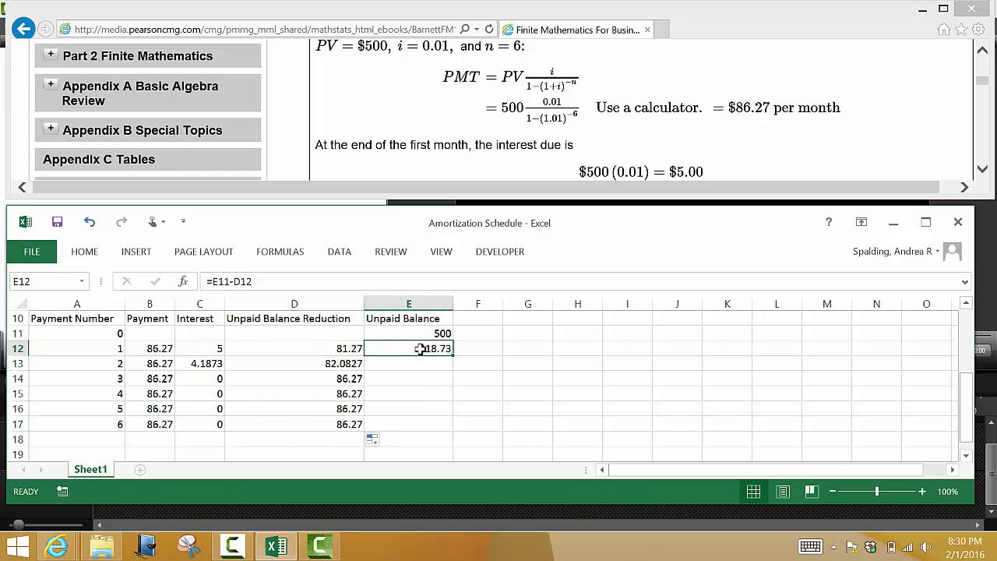
{"action": "left_click_drag", "start_coordinate": [451, 355], "coordinate": [446, 431]}
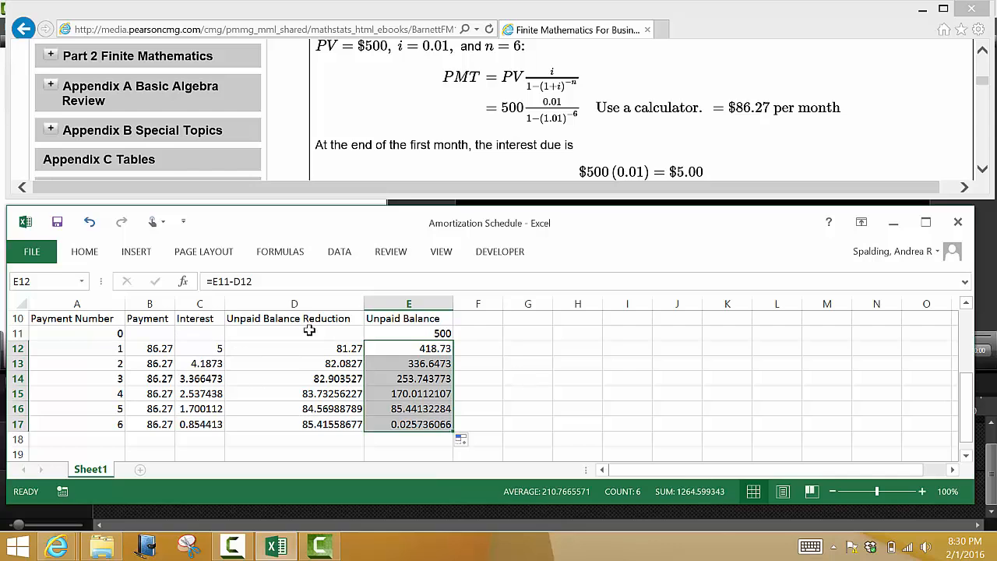
{"action": "left_click", "coordinate": [546, 387]}
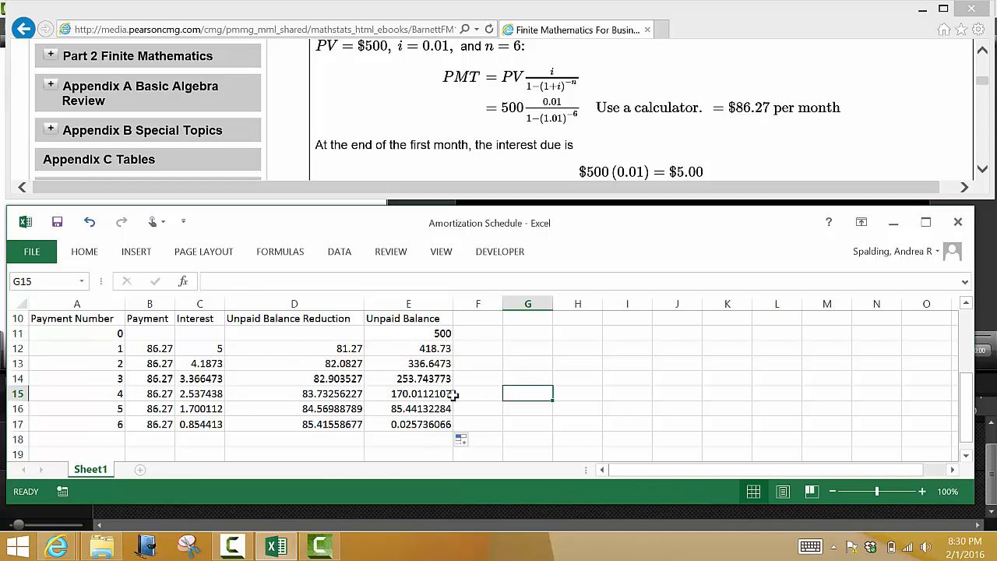
Step: Format the interest, balance reduction and unpaid balance cells C12:E17 as Currency with 2 decimal places and the $ symbol
{"action": "left_click", "coordinate": [148, 348]}
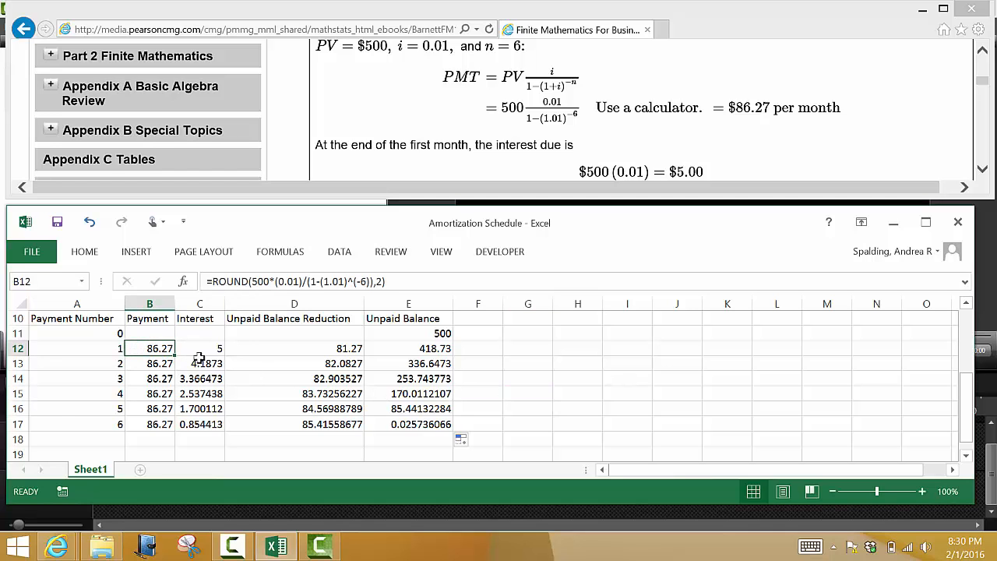
{"action": "left_click_drag", "start_coordinate": [200, 349], "coordinate": [294, 363]}
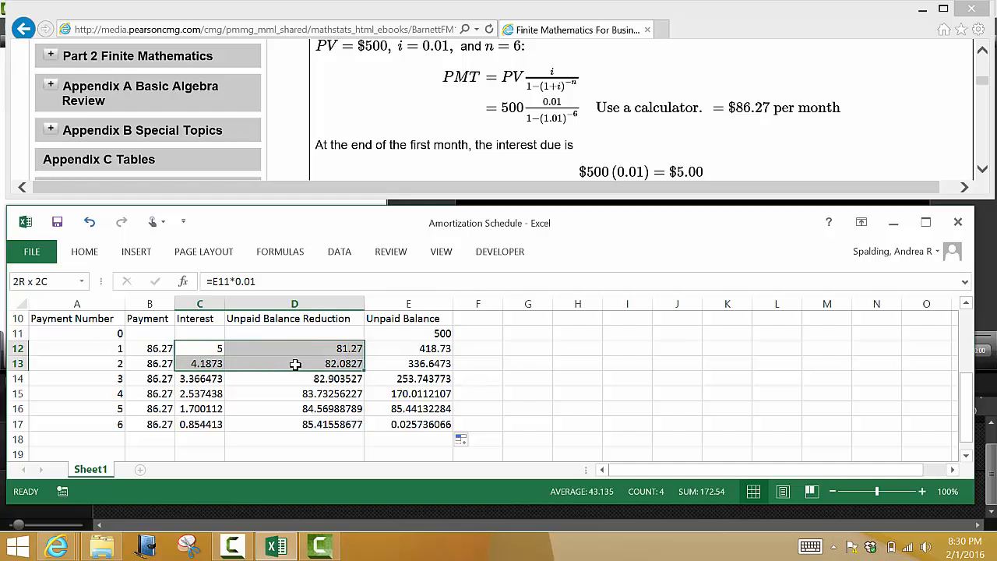
{"action": "left_click", "coordinate": [623, 425]}
{"action": "left_click", "coordinate": [210, 352]}
{"action": "left_click_drag", "start_coordinate": [210, 352], "coordinate": [397, 422]}
{"action": "right_click", "coordinate": [375, 379]}
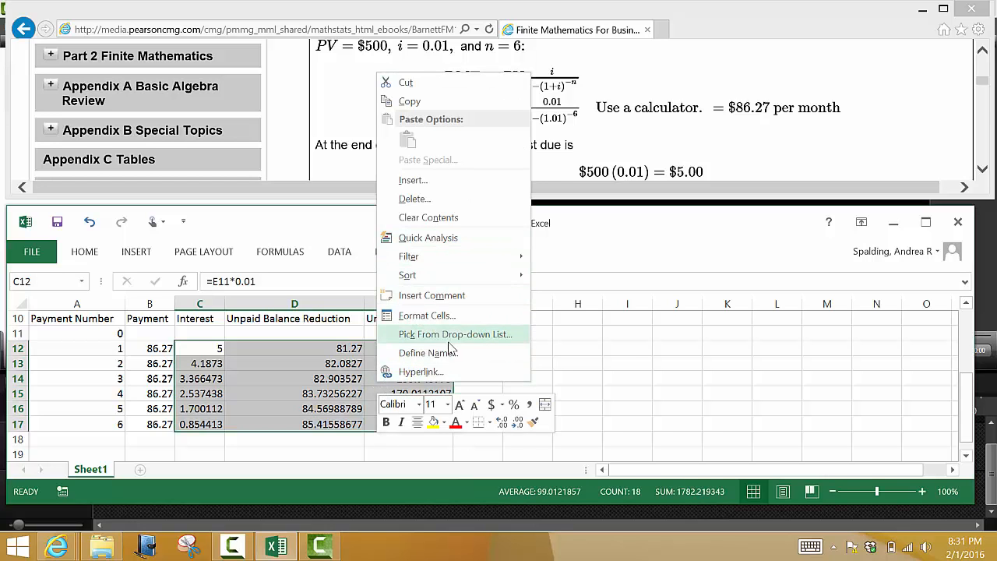
{"action": "left_click", "coordinate": [443, 316]}
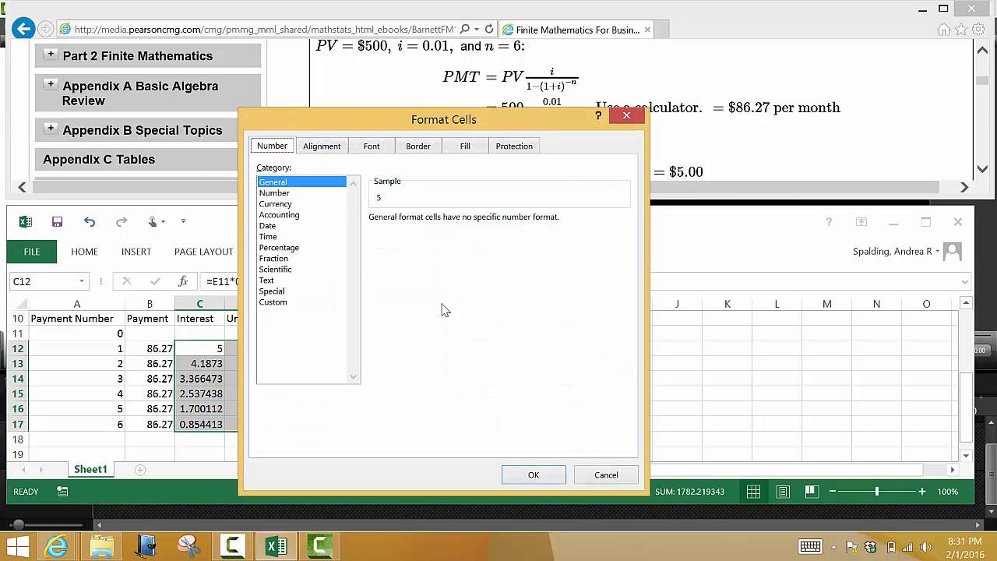
{"action": "left_click", "coordinate": [280, 203]}
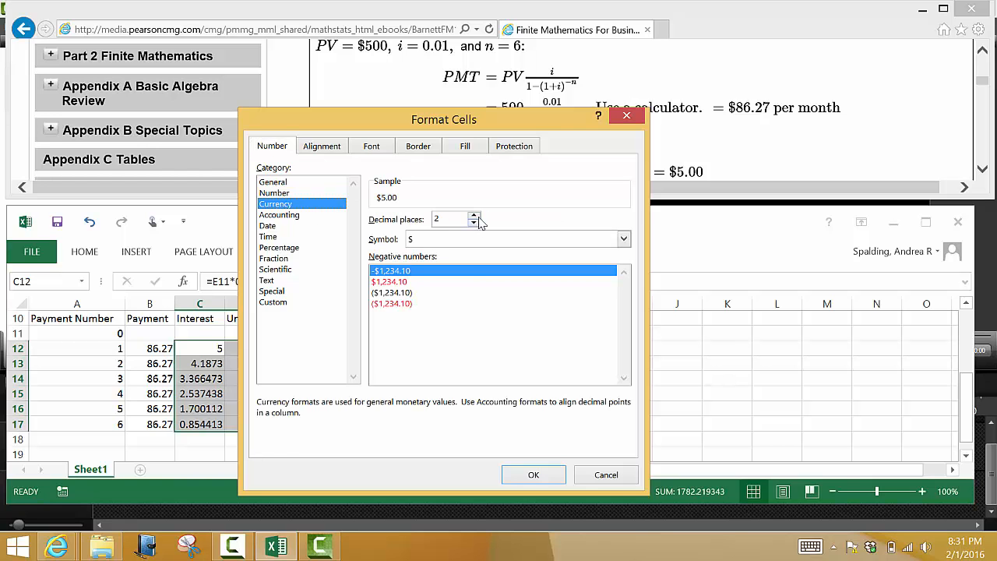
{"action": "left_click", "coordinate": [530, 476]}
{"action": "left_click", "coordinate": [518, 426]}
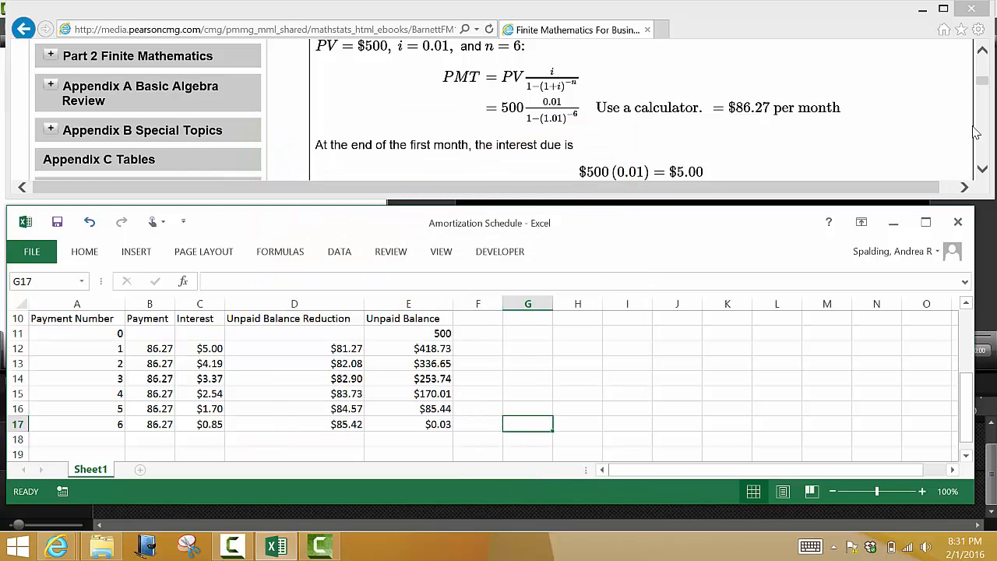
Step: Bring the textbook's amortization table into view and compare its rows with the worksheet schedule, starting with payment 1
{"action": "left_click_drag", "start_coordinate": [983, 171], "coordinate": [983, 171]}
{"action": "left_click_drag", "start_coordinate": [983, 51], "coordinate": [983, 52]}
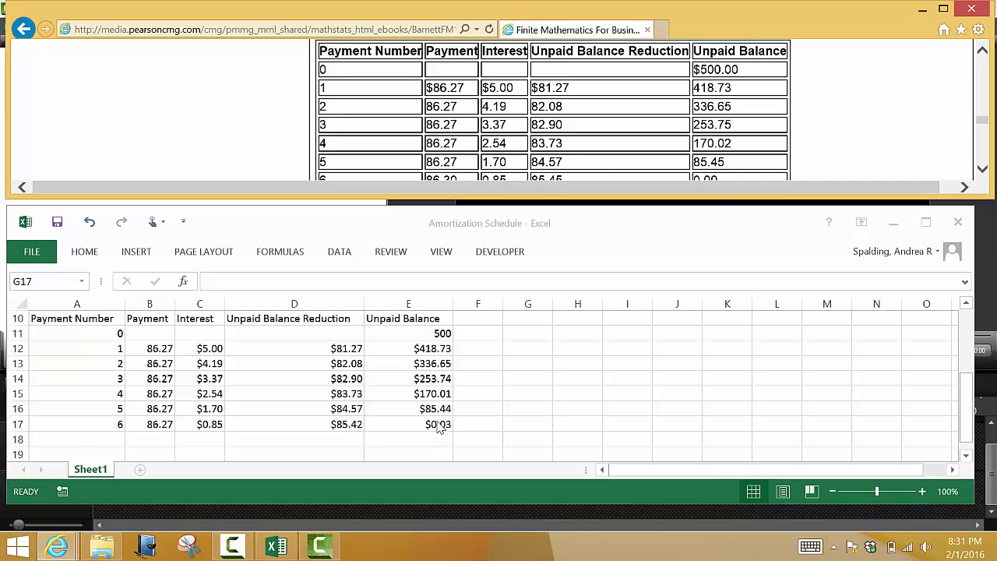
{"action": "left_click_drag", "start_coordinate": [159, 348], "coordinate": [407, 348]}
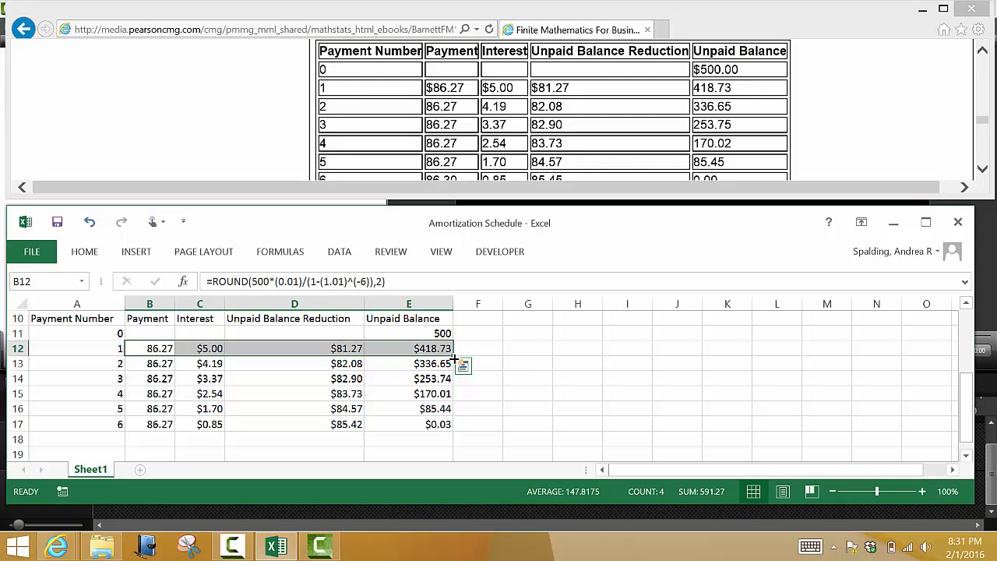
{"action": "left_click", "coordinate": [465, 405]}
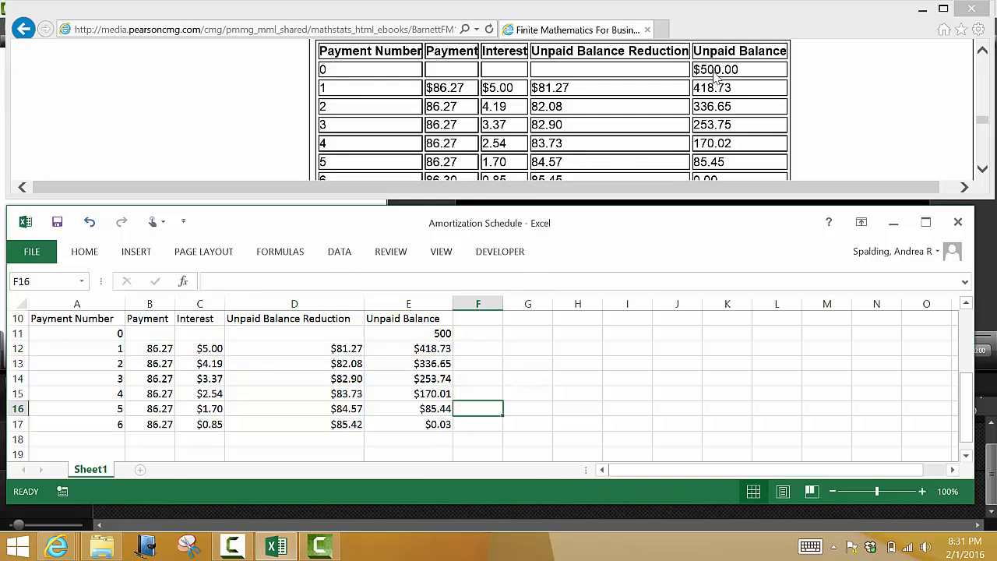
Step: Compare the textbook table's payment 6 row with row 17 of the worksheet, examining the final payment and unpaid balance
{"action": "left_click", "coordinate": [983, 169]}
{"action": "left_click", "coordinate": [983, 169]}
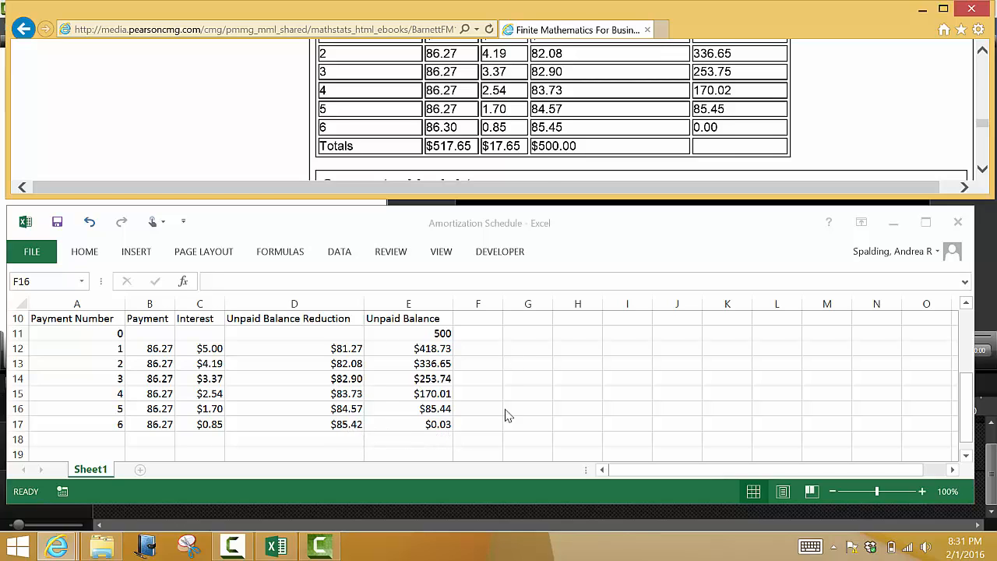
{"action": "left_click", "coordinate": [426, 421]}
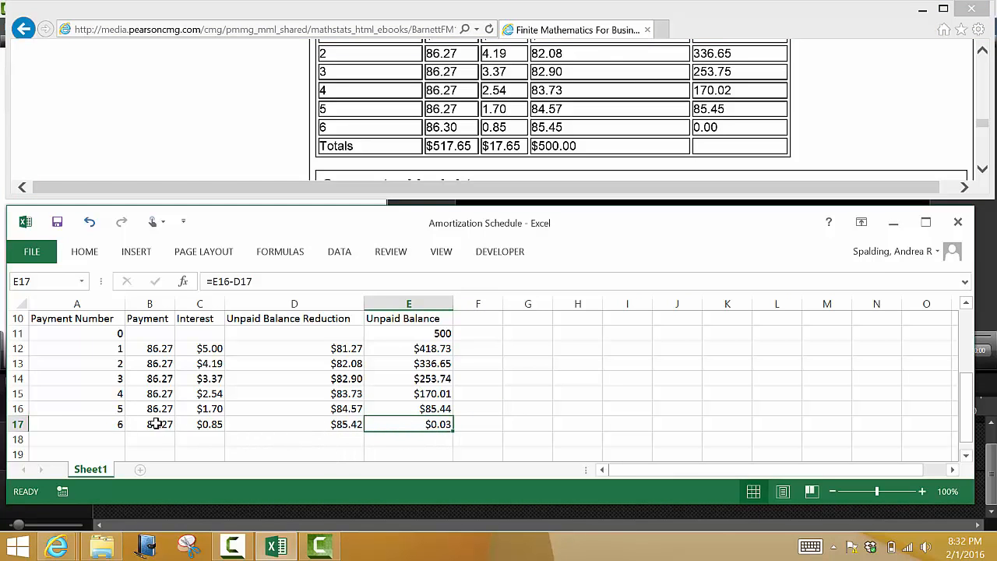
{"action": "left_click", "coordinate": [221, 439]}
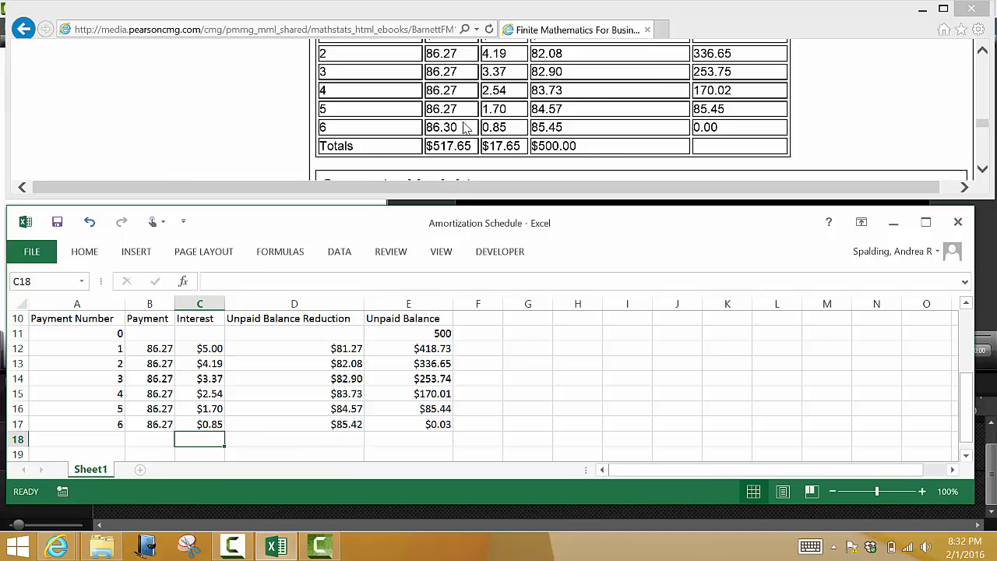
{"action": "left_click_drag", "start_coordinate": [465, 127], "coordinate": [407, 128]}
{"action": "left_click", "coordinate": [406, 130]}
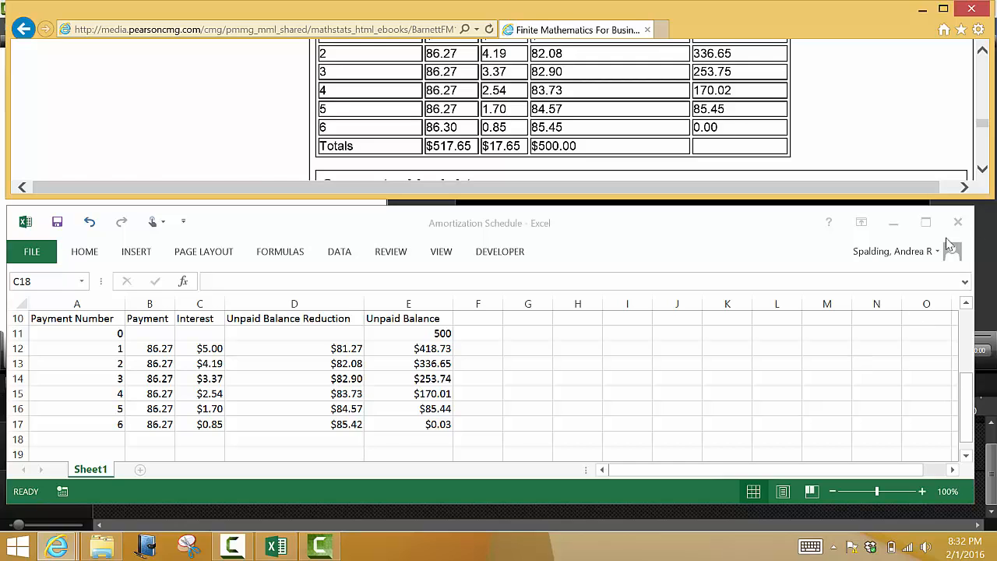
{"action": "left_click", "coordinate": [787, 240]}
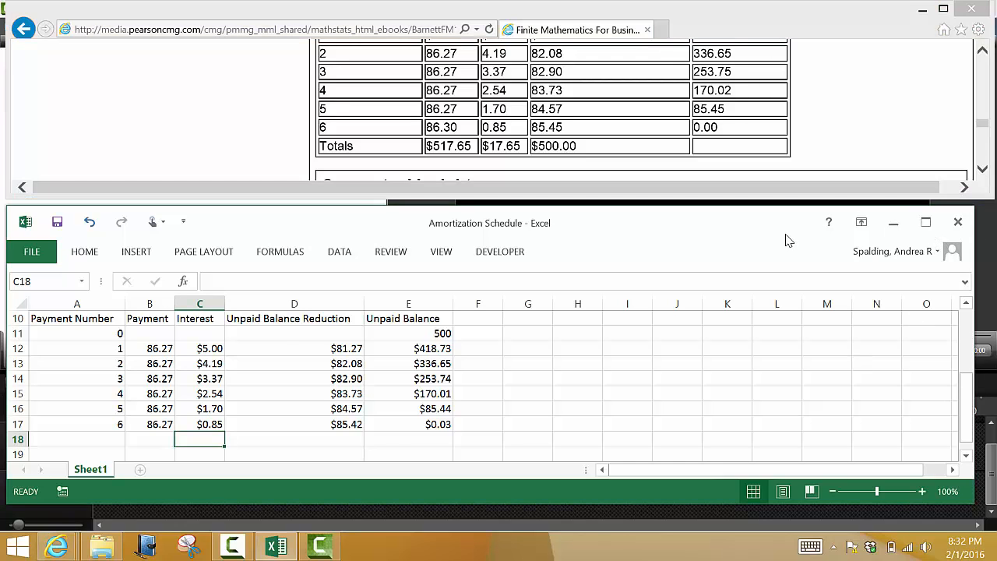